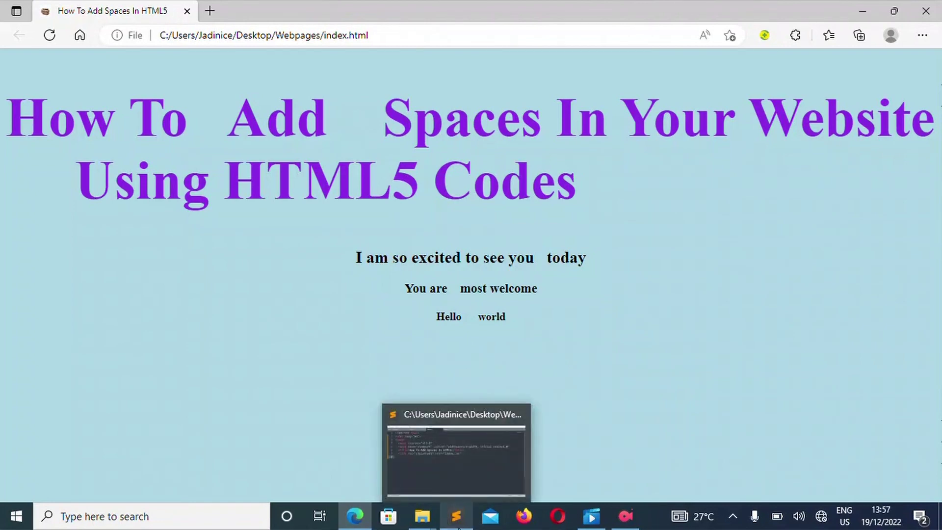
# In the editor, browse the Webpages folder to index.html via Open File, then cancel without opening anything.
pyautogui.click(462, 485)
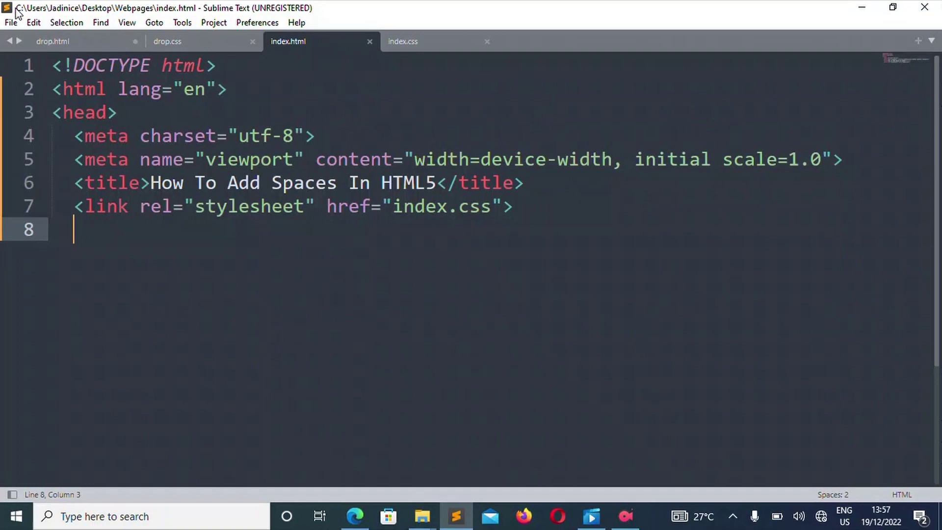
pyautogui.click(11, 23)
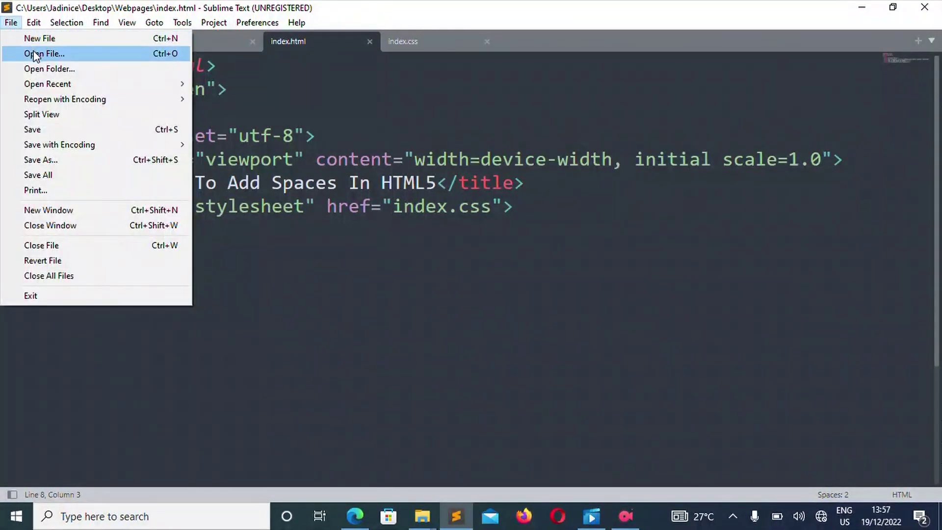
pyautogui.click(33, 52)
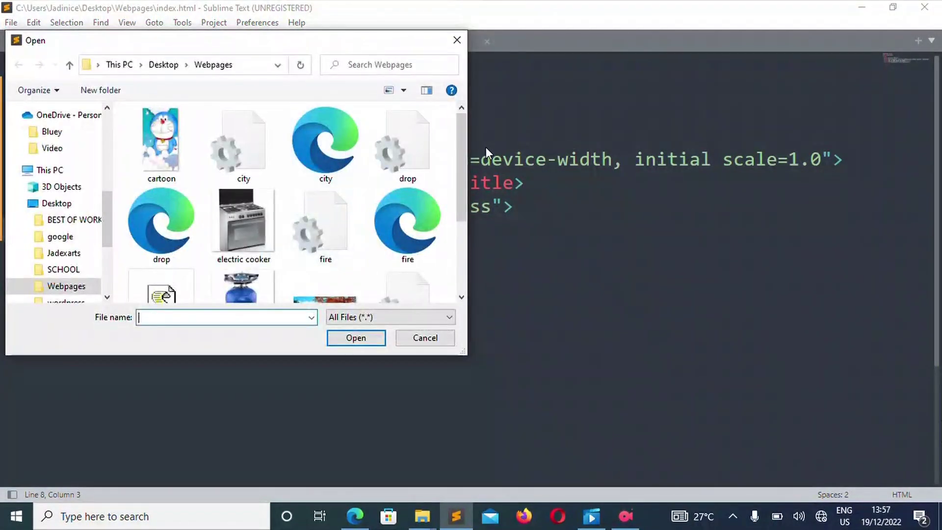
pyautogui.moveTo(463, 145); pyautogui.dragTo(463, 247)
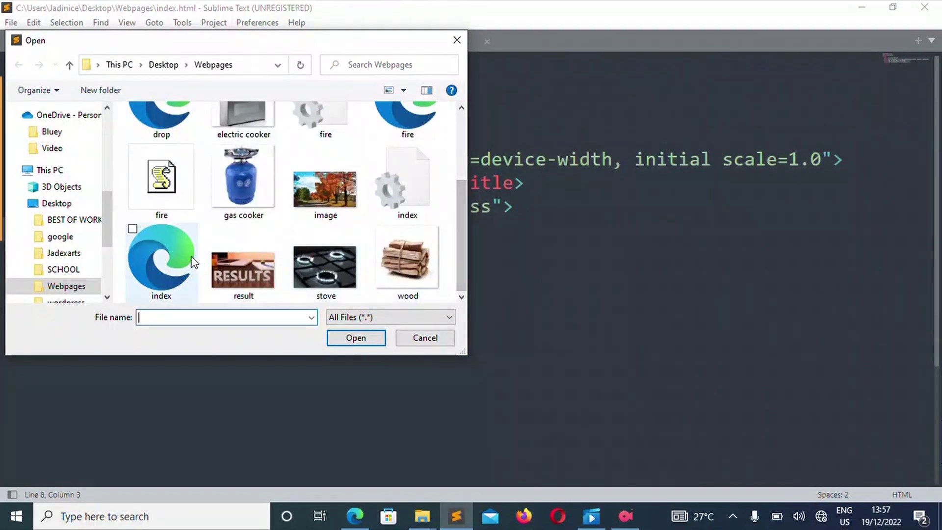
pyautogui.click(170, 259)
pyautogui.rightClick(169, 262)
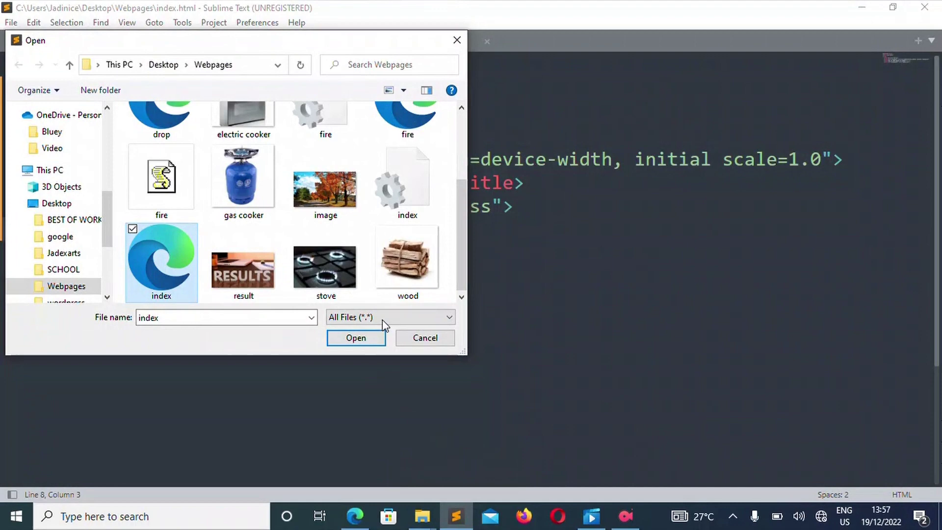
pyautogui.click(423, 340)
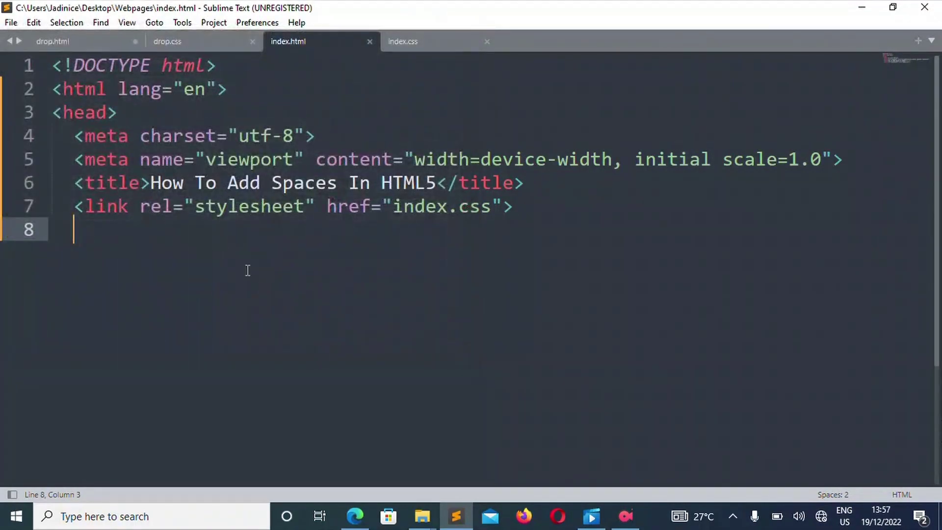
pyautogui.write('<')
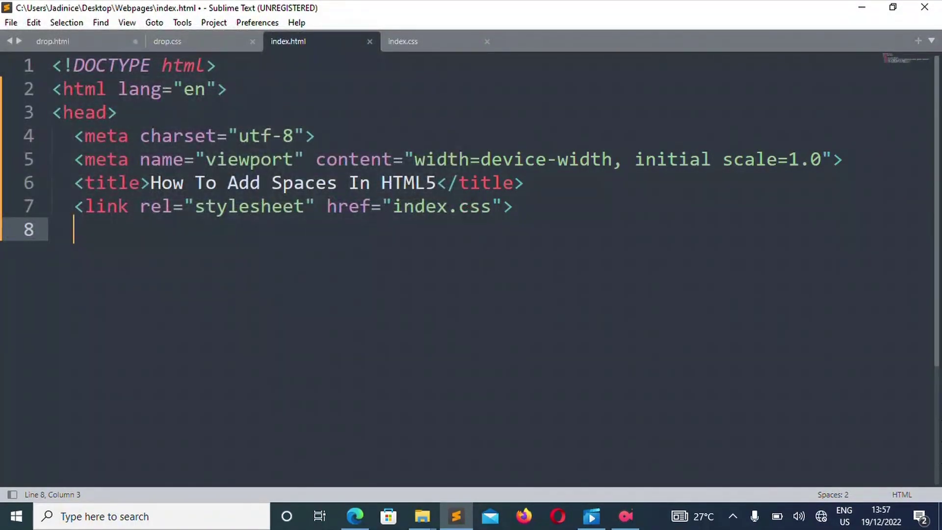
pyautogui.write('h1>')
pyautogui.write('W')
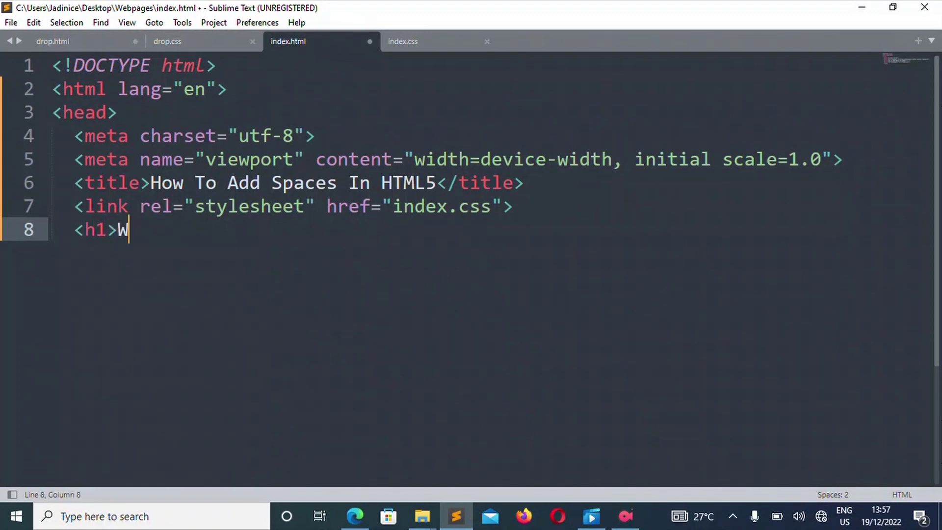
pyautogui.write('elcome ')
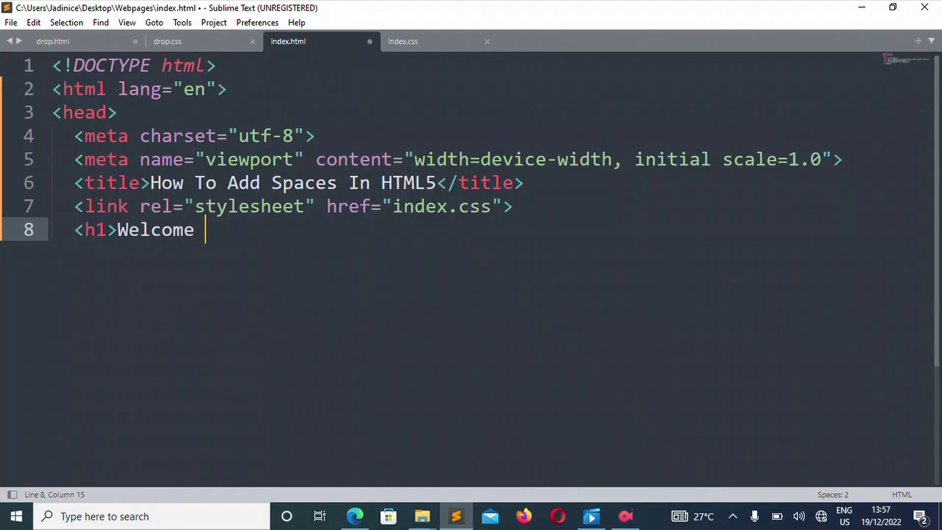
pyautogui.write('to JAd')
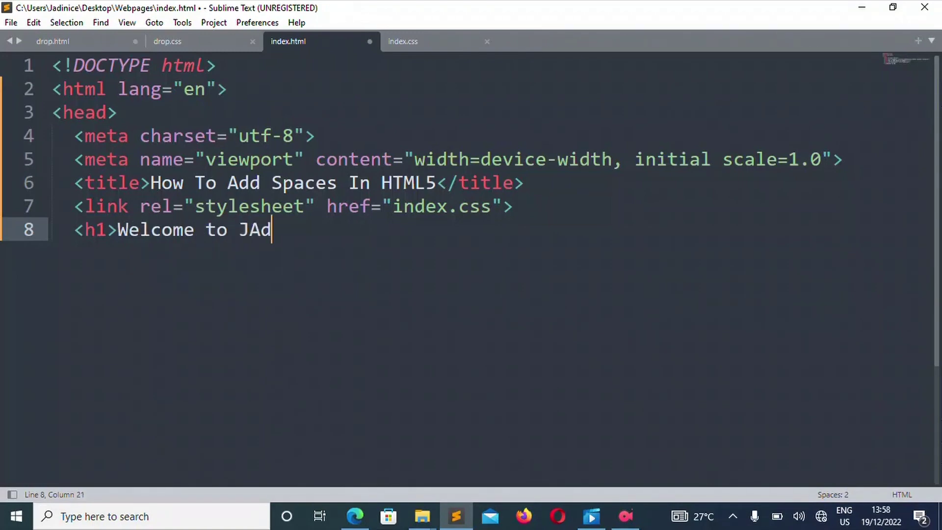
pyautogui.write('e')
# Type the h1 'Welcome to Jadexarts &nbsp; Academy' on line 8, fixing a typo.
pyautogui.press('BackSpace')
pyautogui.press('BackSpace')
pyautogui.press('BackSpace')
pyautogui.press('BackSpace')
pyautogui.write('J')
pyautogui.write('adexart')
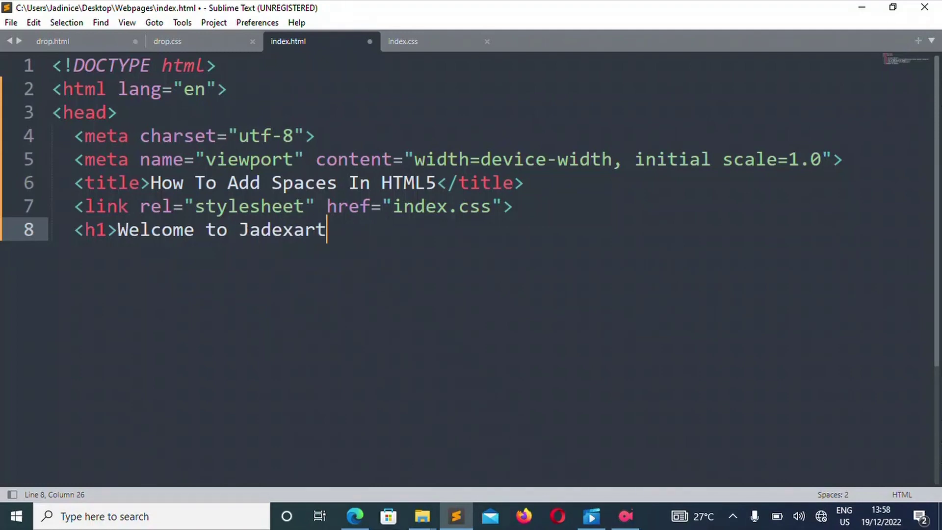
pyautogui.write('s')
pyautogui.write('&')
pyautogui.write('n')
pyautogui.write('bsp')
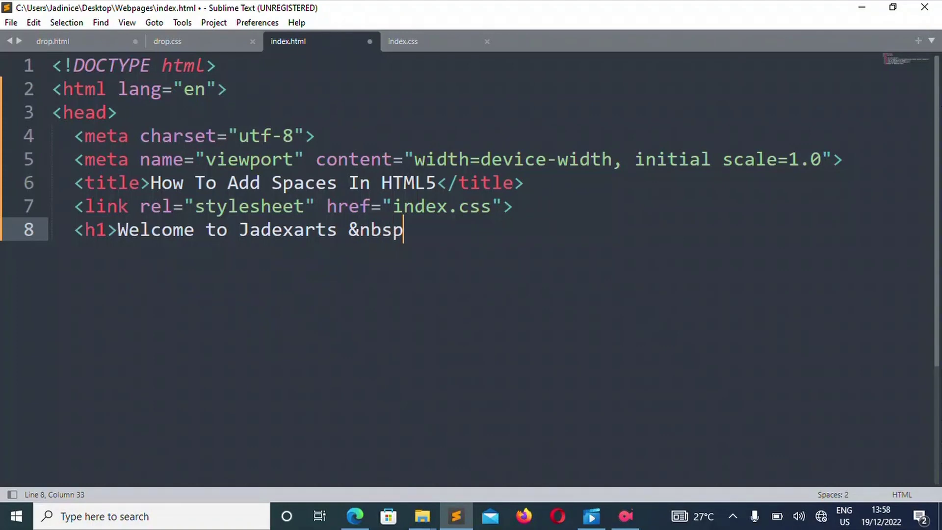
pyautogui.write(';')
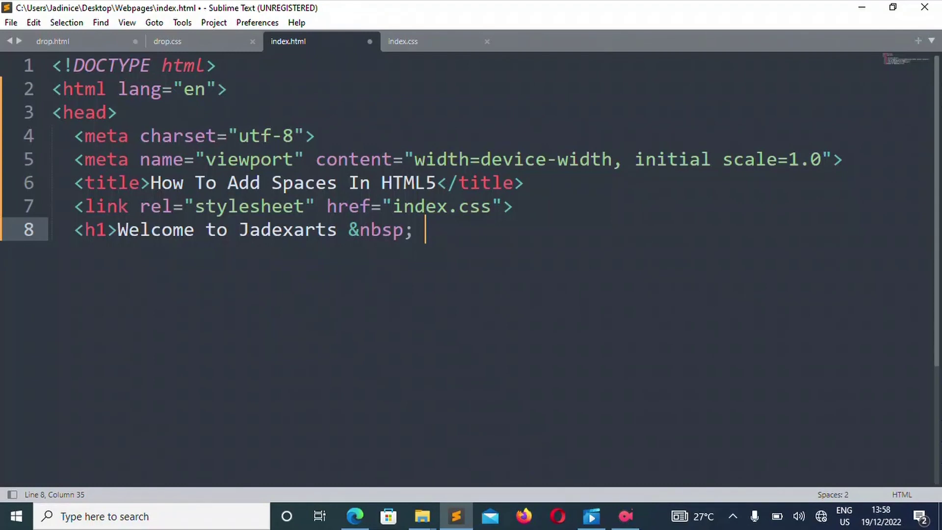
pyautogui.write('A')
pyautogui.write('cadem')
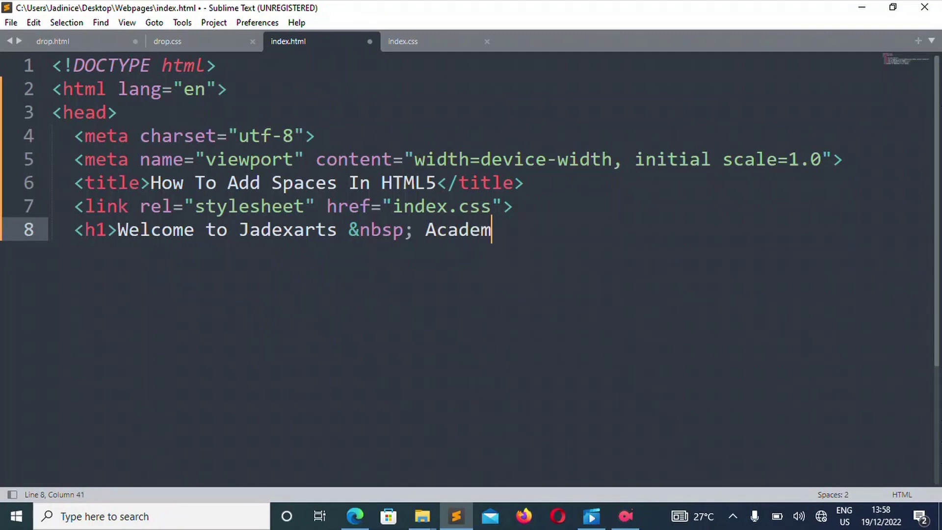
pyautogui.write('y</h1>')
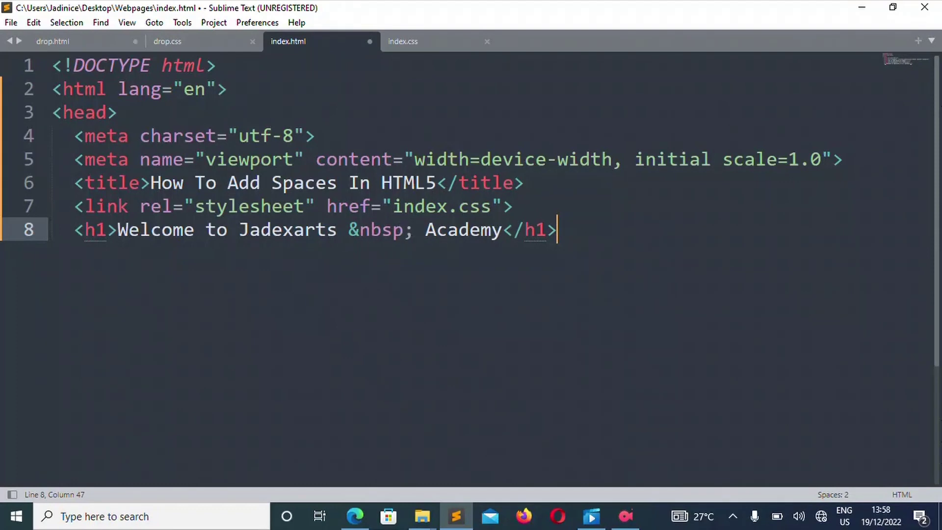
# Save index.html, preview the heading in a new Edge tab, and return to Sublime Text.
pyautogui.hotkey('ctrl', 's')
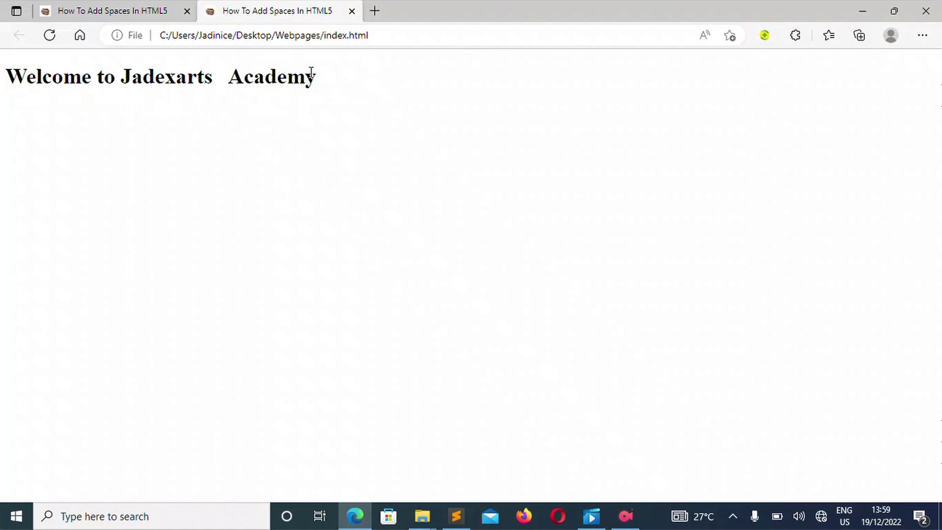
pyautogui.moveTo(455, 516)
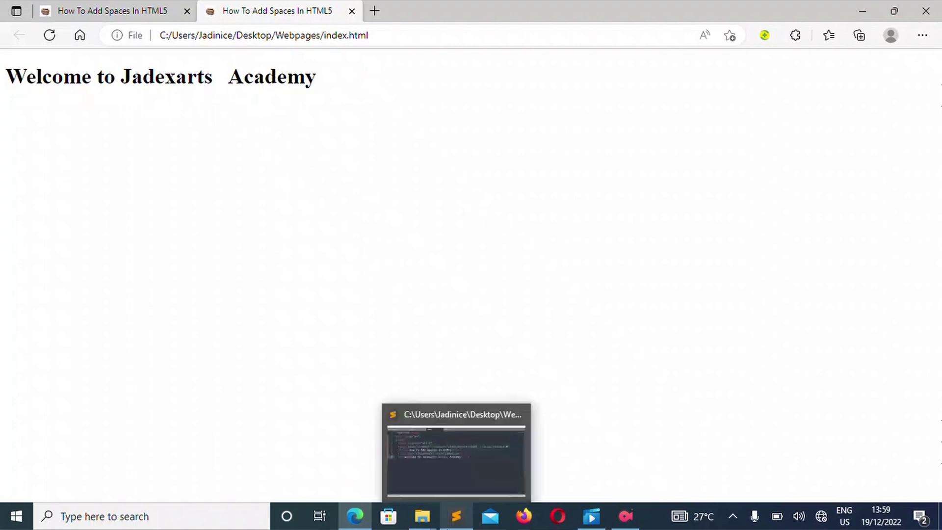
pyautogui.click(450, 472)
# Add an h2 'Here we teach &ensp; web development' below the h1 and save.
pyautogui.press('Return')
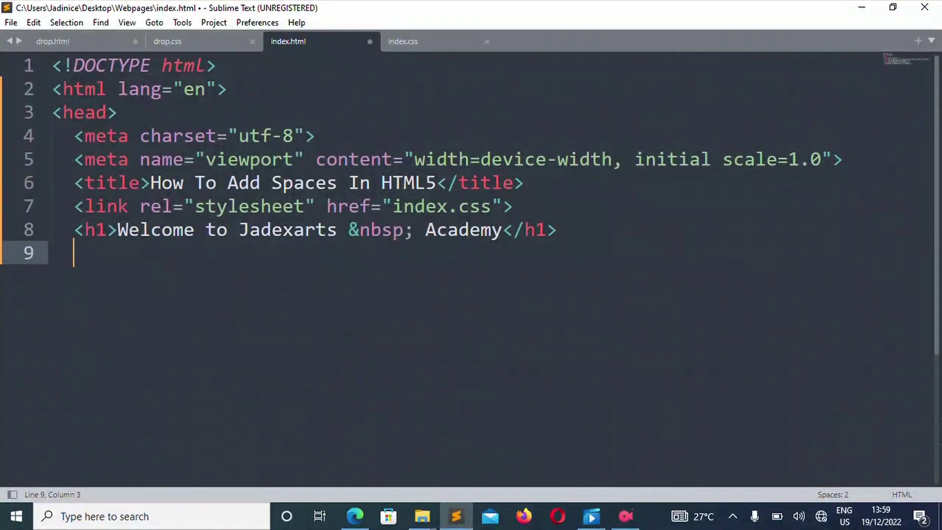
pyautogui.press('Return')
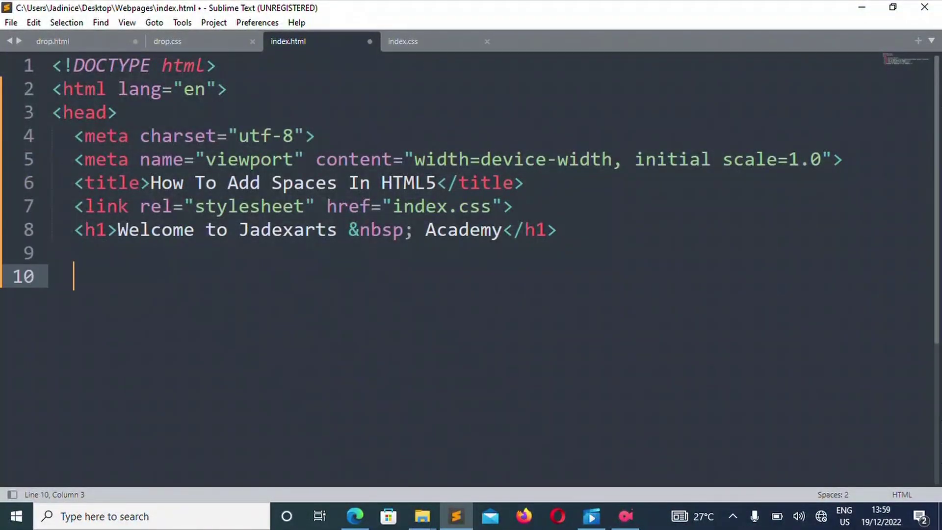
pyautogui.write('<>')
pyautogui.press('Left')
pyautogui.write('h')
pyautogui.write('1')
pyautogui.press('BackSpace')
pyautogui.write('2')
pyautogui.press('Right')
pyautogui.write('Here w')
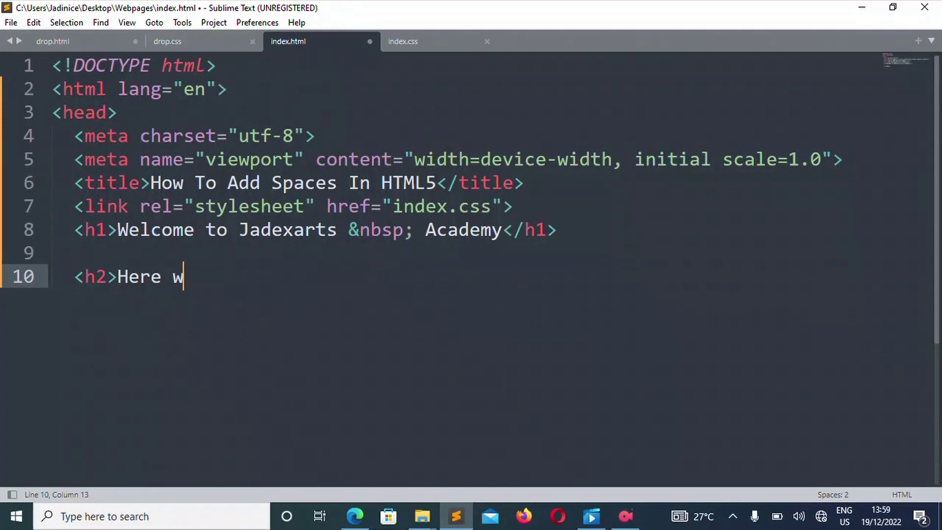
pyautogui.write('e teach ')
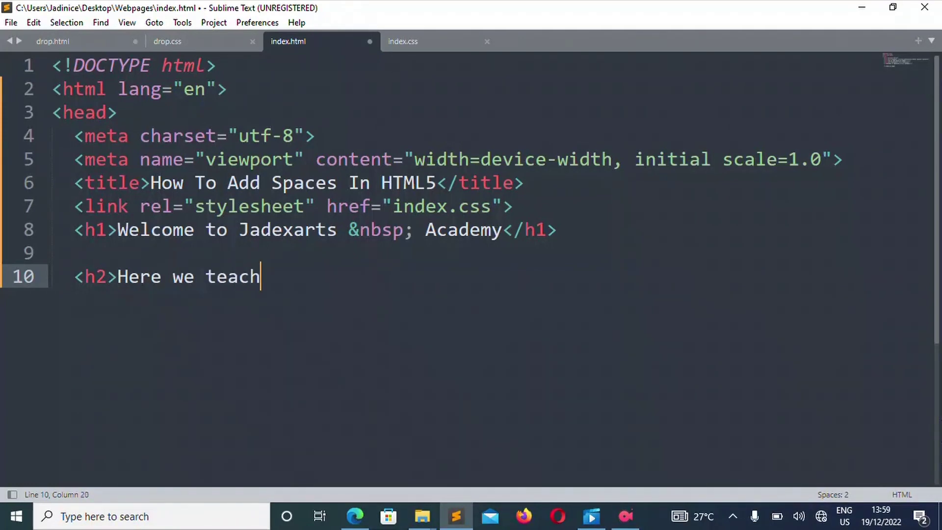
pyautogui.write('&')
pyautogui.write('ensp;')
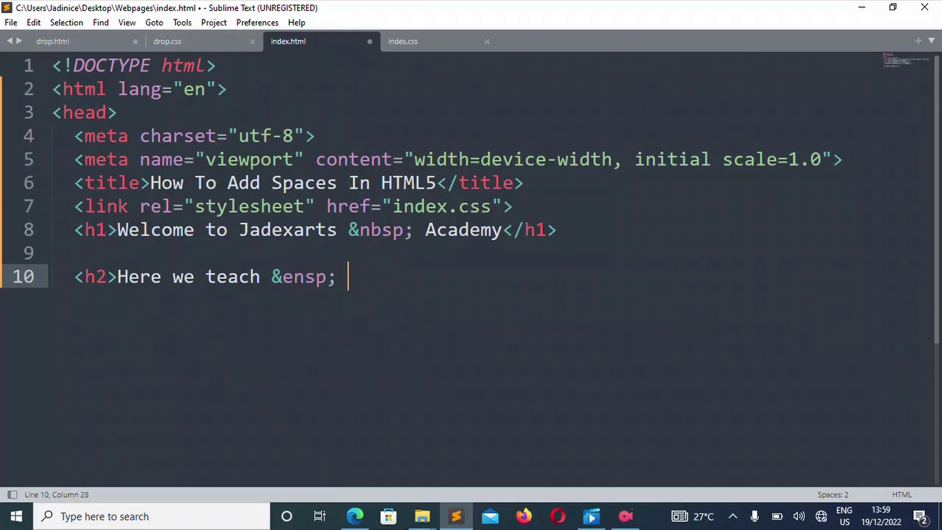
pyautogui.write(' w')
pyautogui.write('eb devel')
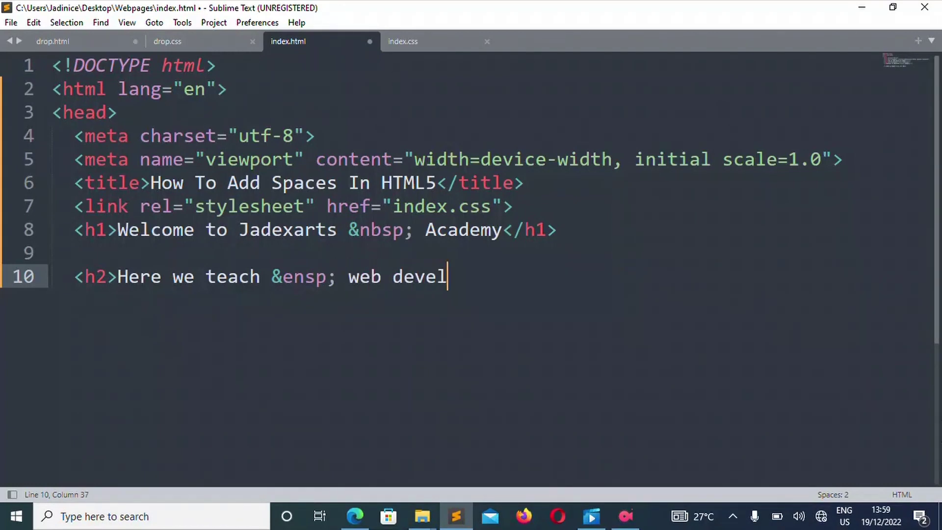
pyautogui.write('opment<')
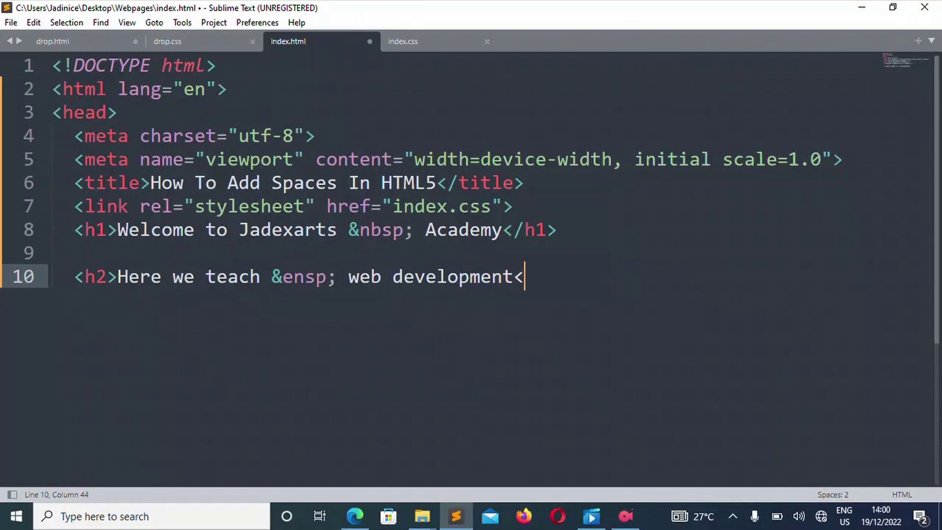
pyautogui.write('/h2>')
pyautogui.hotkey('ctrl', 's')
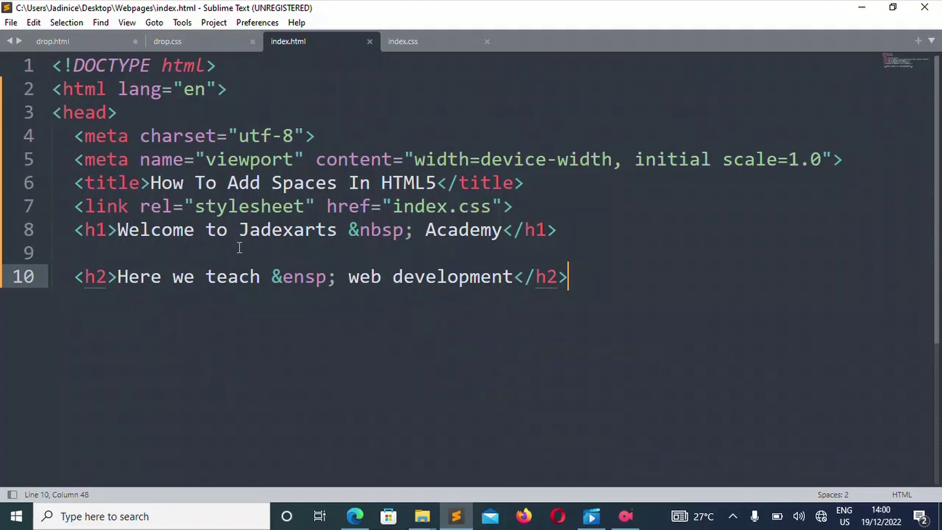
# Insert a line above the h1 with the comment '&nbsp; for one space in html'.
pyautogui.click(521, 205)
pyautogui.press('Return')
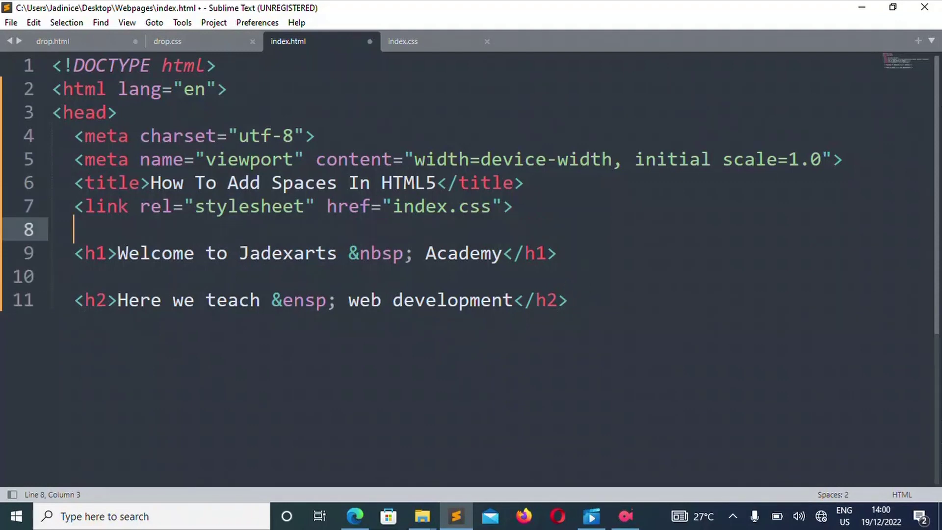
pyautogui.write('<!--')
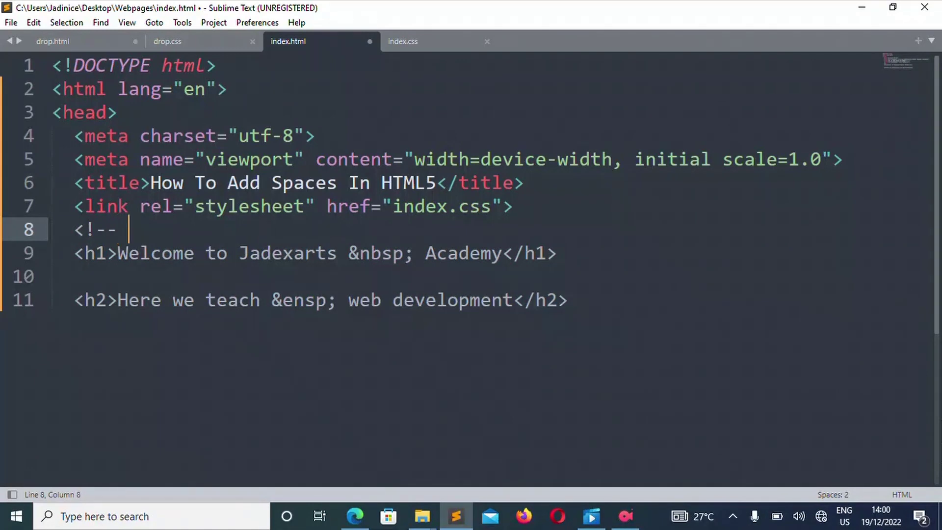
pyautogui.write(' &nbs')
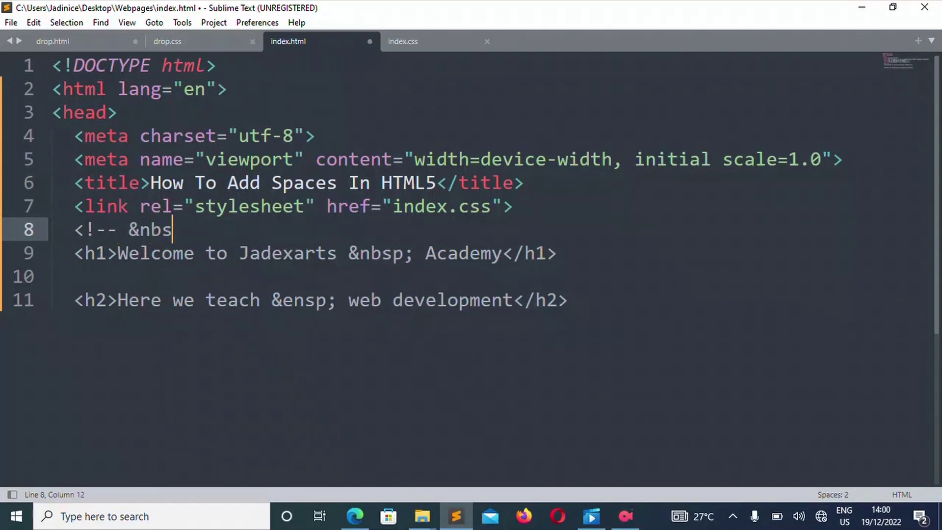
pyautogui.write('p; ')
pyautogui.write('for ')
pyautogui.write('one sp')
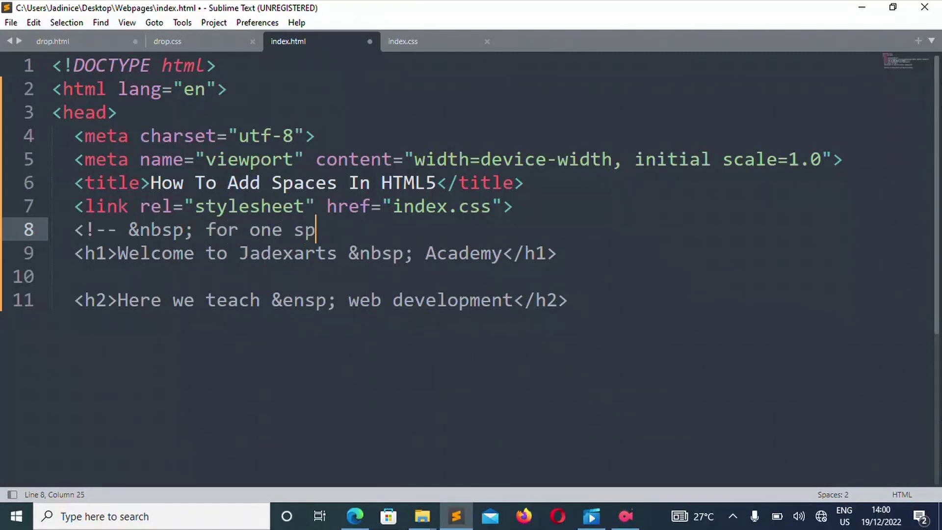
pyautogui.write('av')
pyautogui.press('BackSpace')
pyautogui.write('ce ')
pyautogui.write('in html')
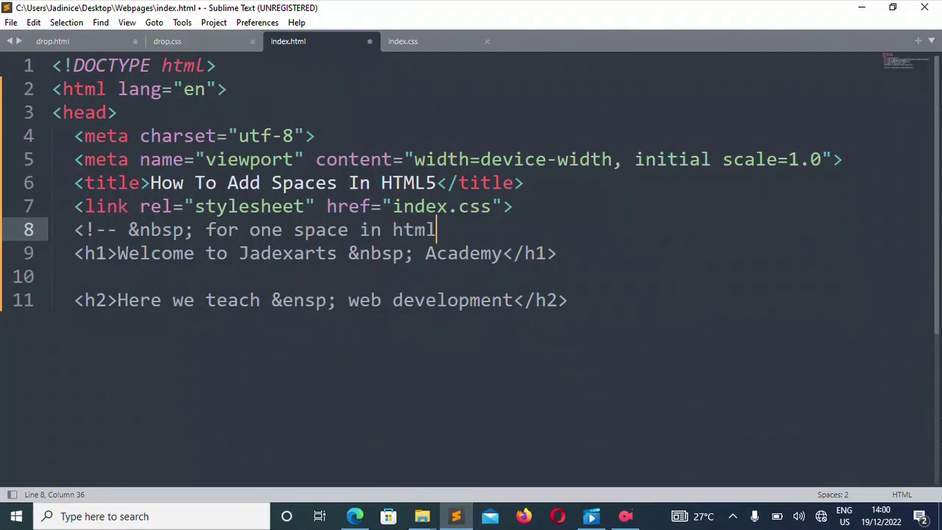
pyautogui.write('-->')
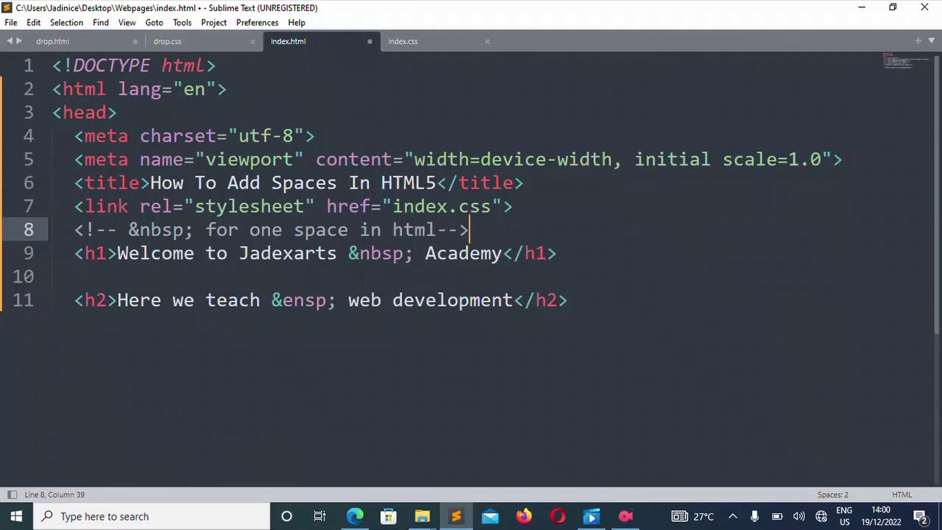
# Insert the comment '&ensp; for two spaces in html' above the h2 and save.
pyautogui.click(219, 279)
pyautogui.press('Return')
pyautogui.write('<')
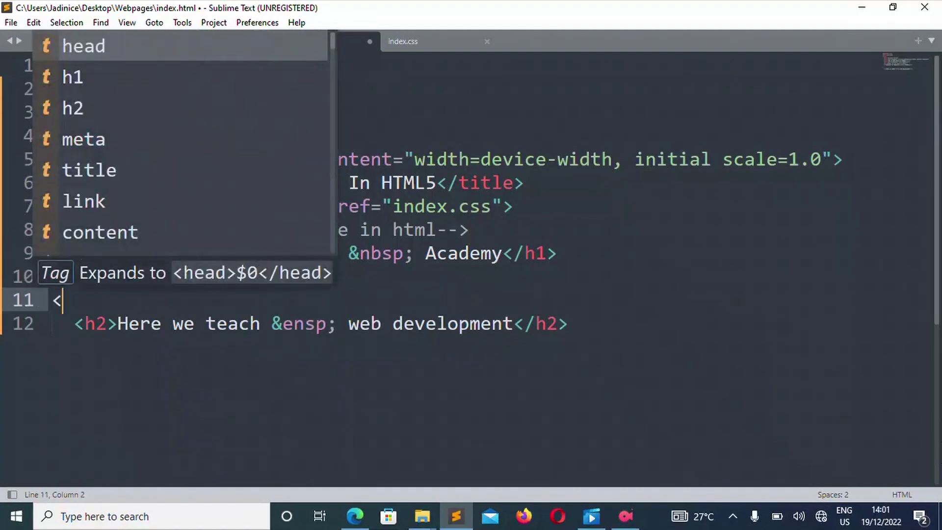
pyautogui.write('>')
pyautogui.press('Left')
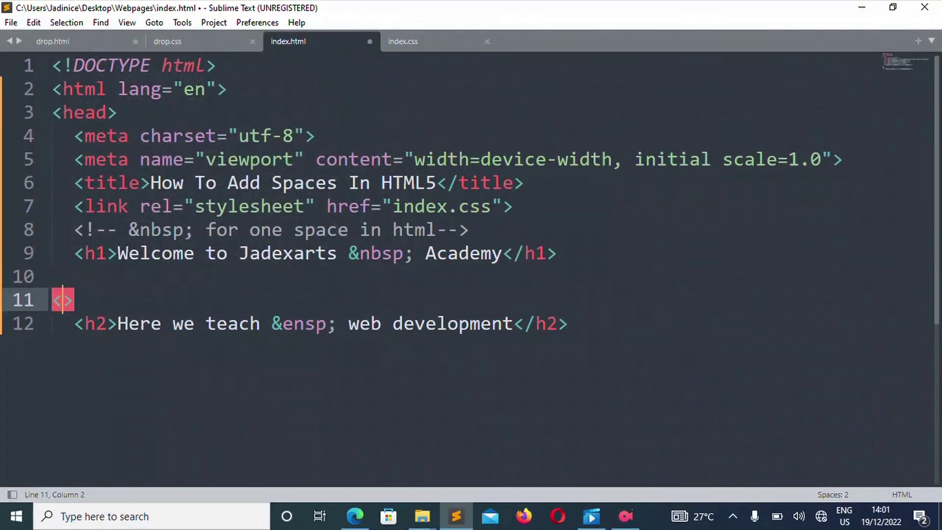
pyautogui.write('!-')
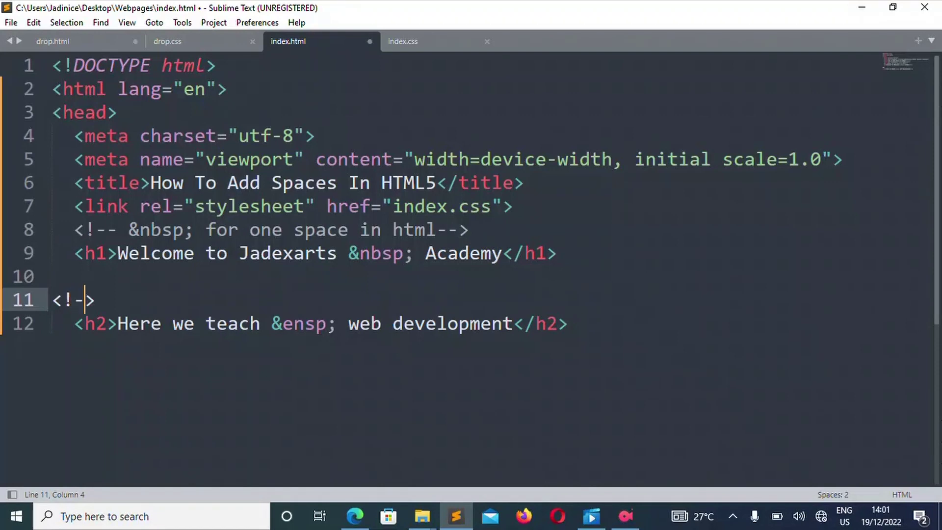
pyautogui.write('-')
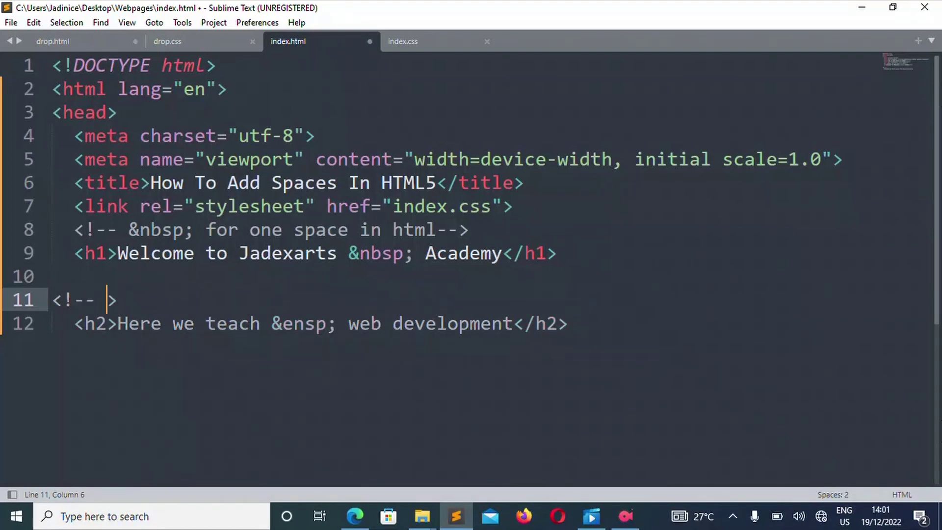
pyautogui.write(' &e')
pyautogui.write('nsp; fo')
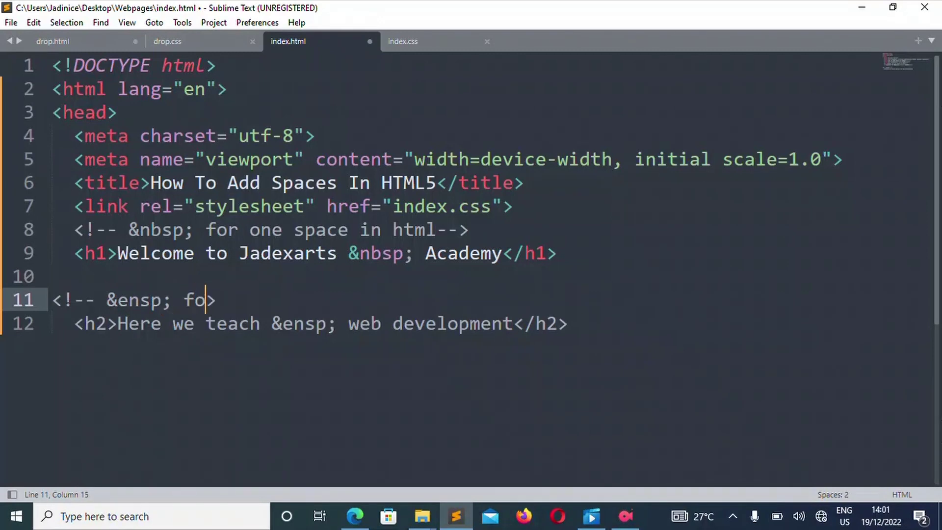
pyautogui.write('r t')
pyautogui.write('wo s')
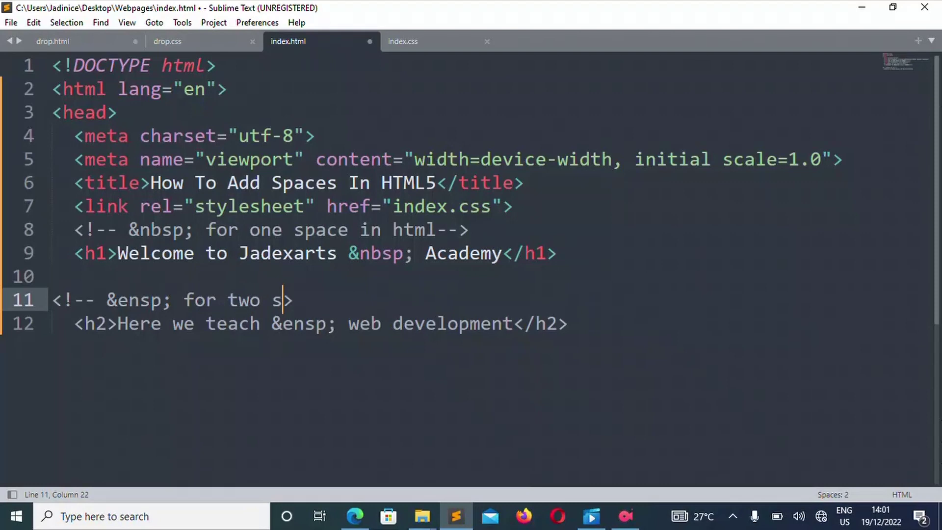
pyautogui.write('paces in')
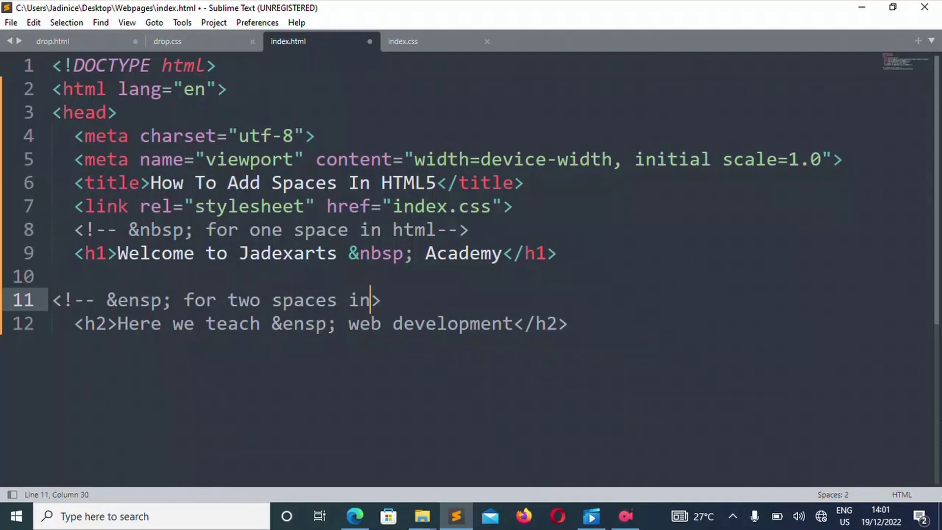
pyautogui.write(' html--')
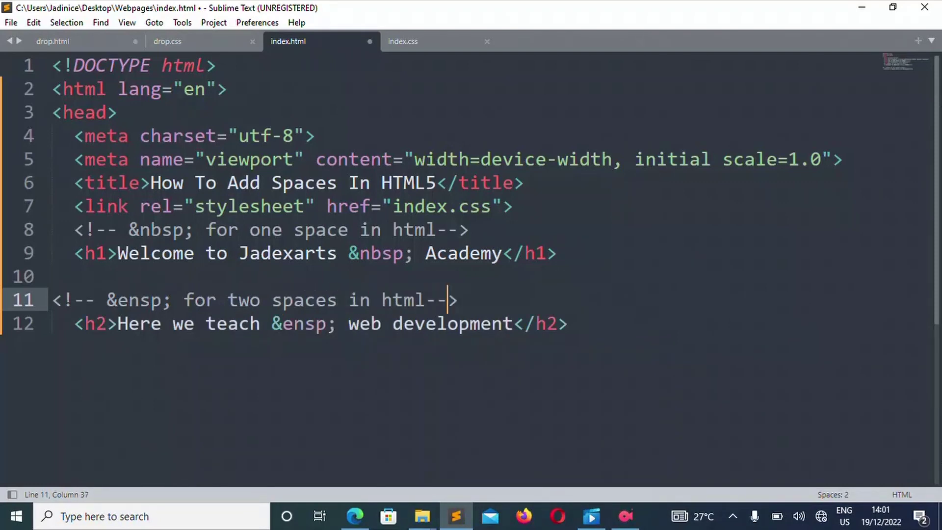
pyautogui.hotkey('ctrl', 's')
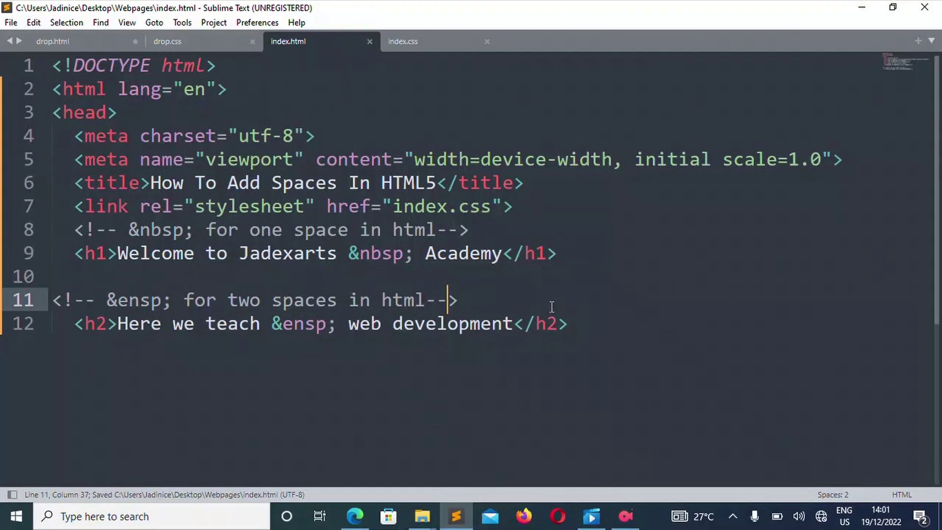
# Reload the Edge preview to show the 'Here we teach web development' heading.
pyautogui.click(354, 516)
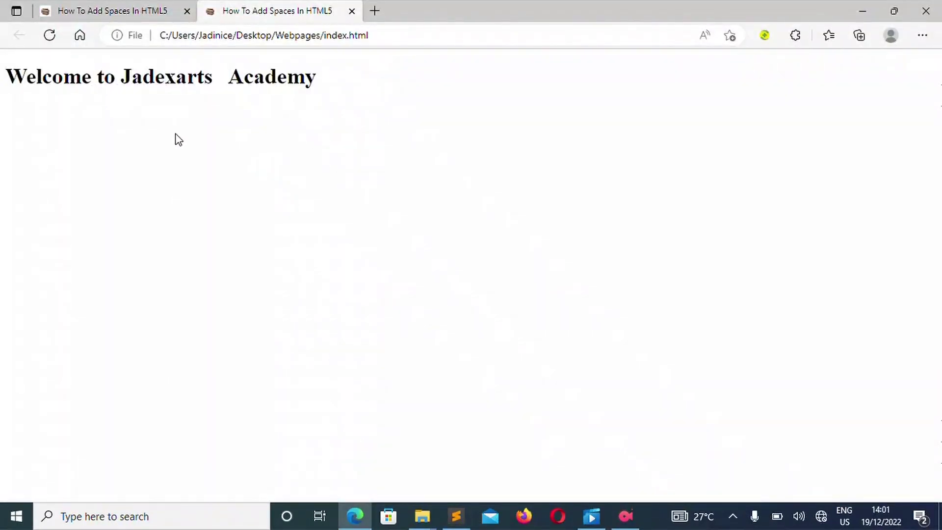
pyautogui.click(50, 36)
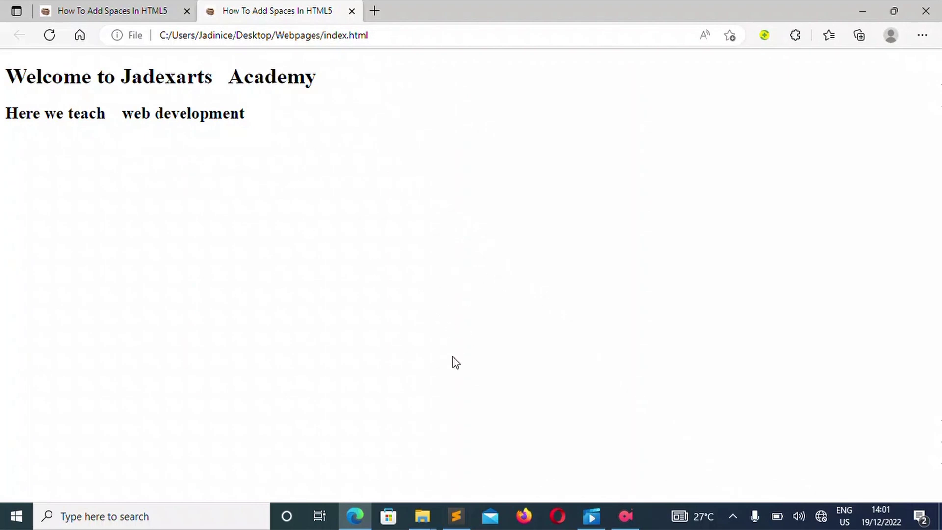
# Below the h2, open line 14 and begin the '&emsp; for four spaces in html' comment.
pyautogui.click(454, 469)
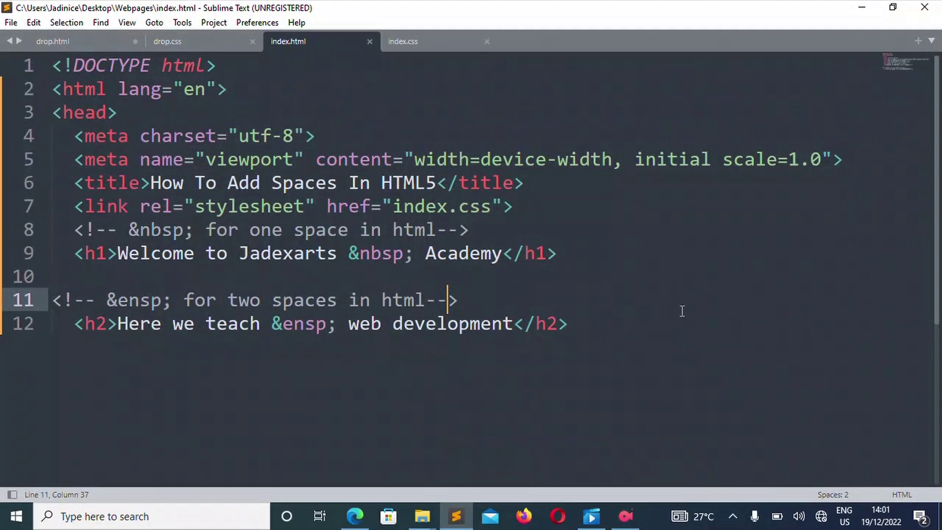
pyautogui.click(591, 324)
pyautogui.press('Return')
pyautogui.press('Return')
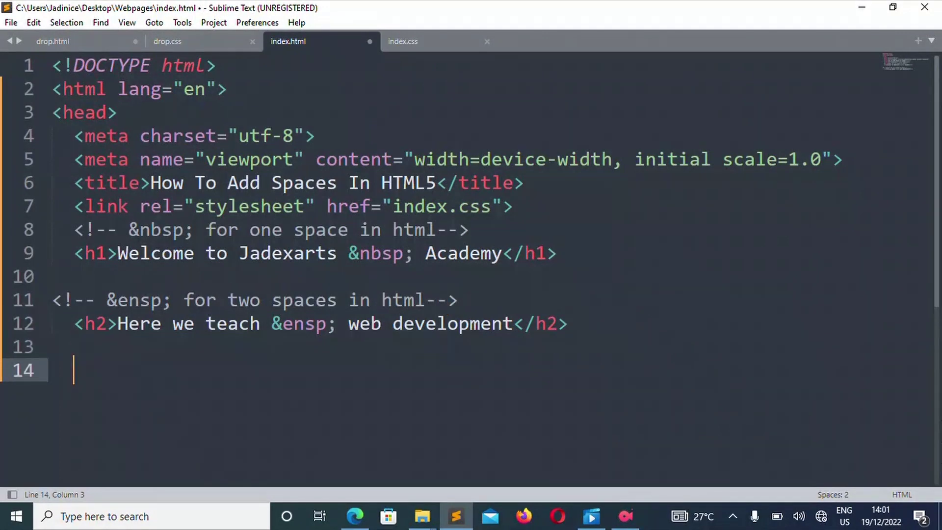
pyautogui.write('<')
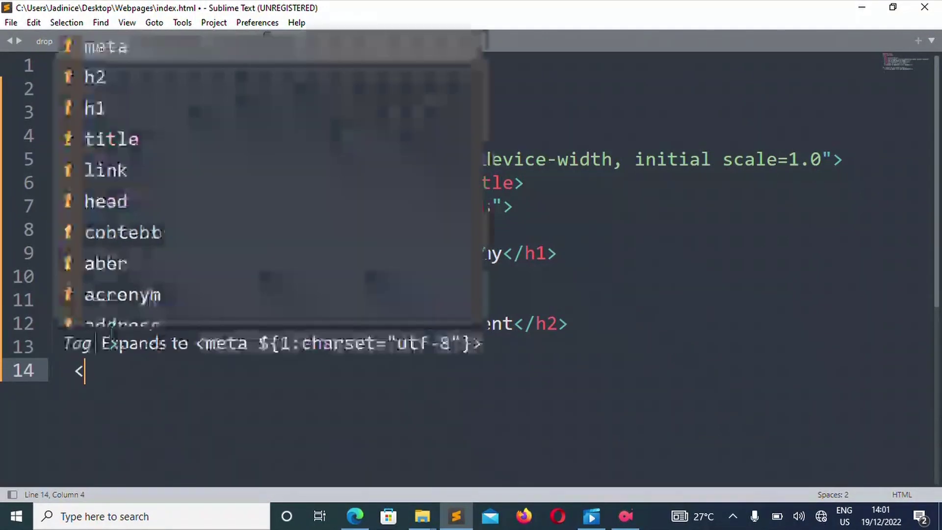
pyautogui.press('Escape')
pyautogui.write('!-- ')
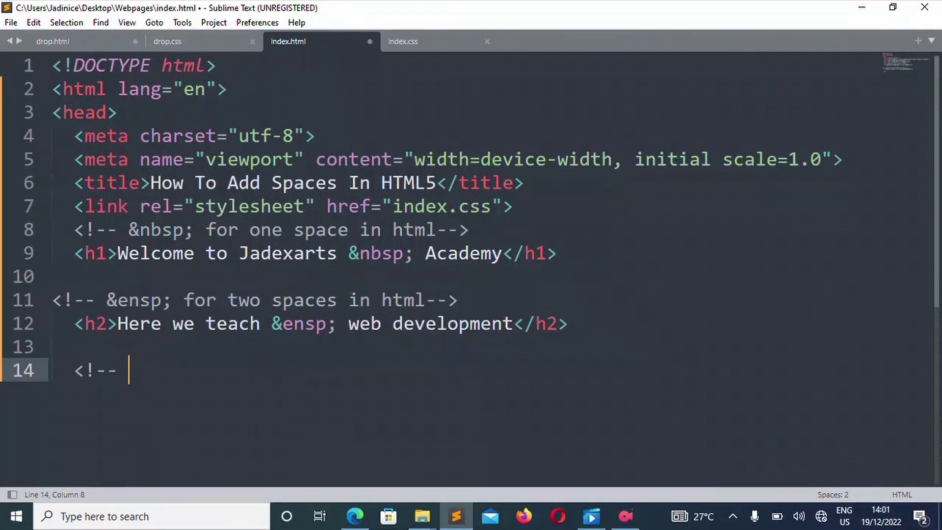
pyautogui.write('&e')
pyautogui.write('m')
pyautogui.write('sp; fo')
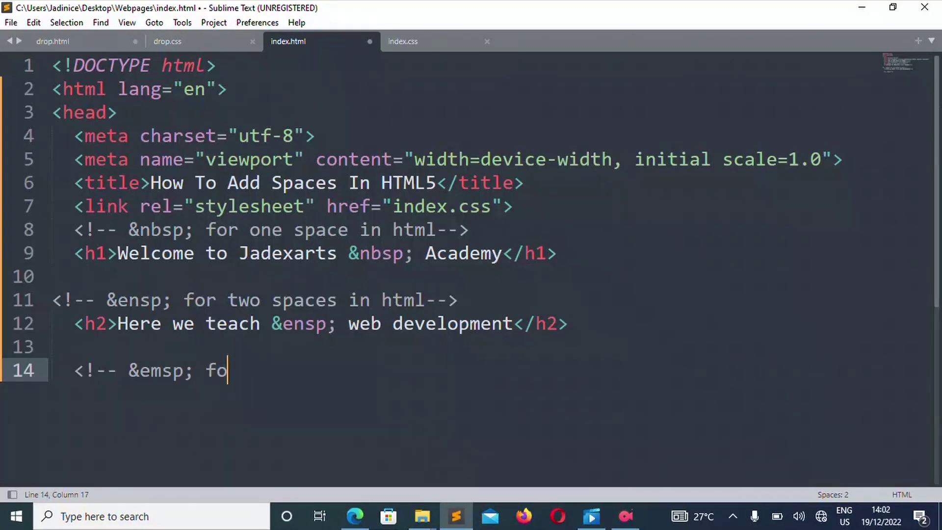
pyautogui.write('r four ')
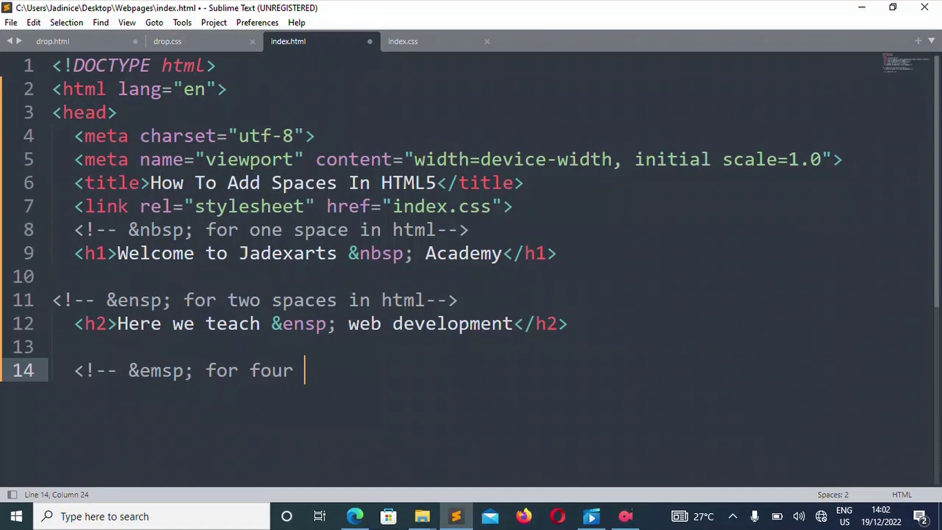
pyautogui.write('spaces in ')
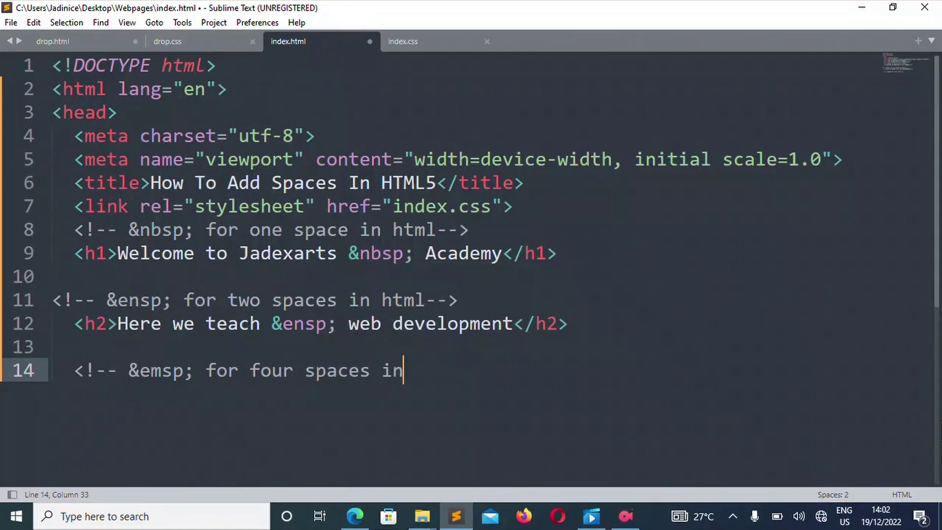
pyautogui.write('html-')
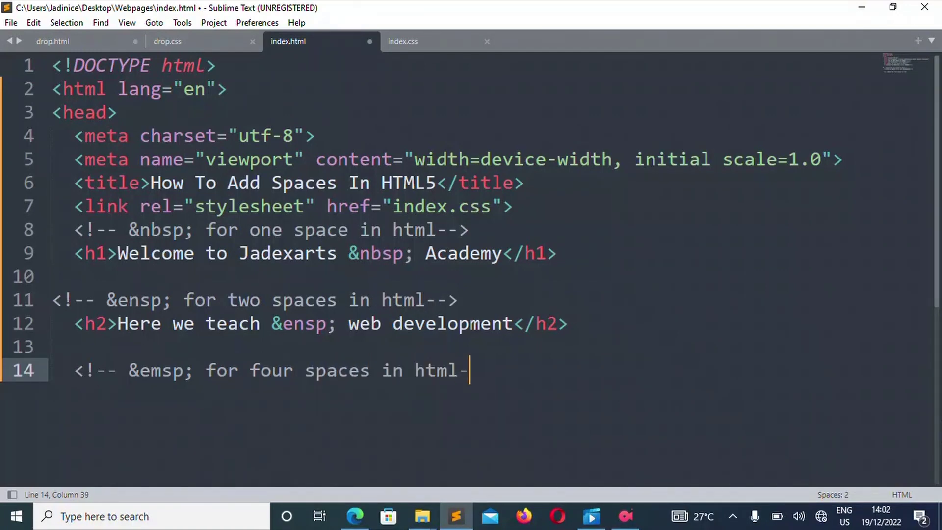
pyautogui.write('->')
# Type the h3 'Learn &emsp; web development from basics' on line 15 and save.
pyautogui.press('Return')
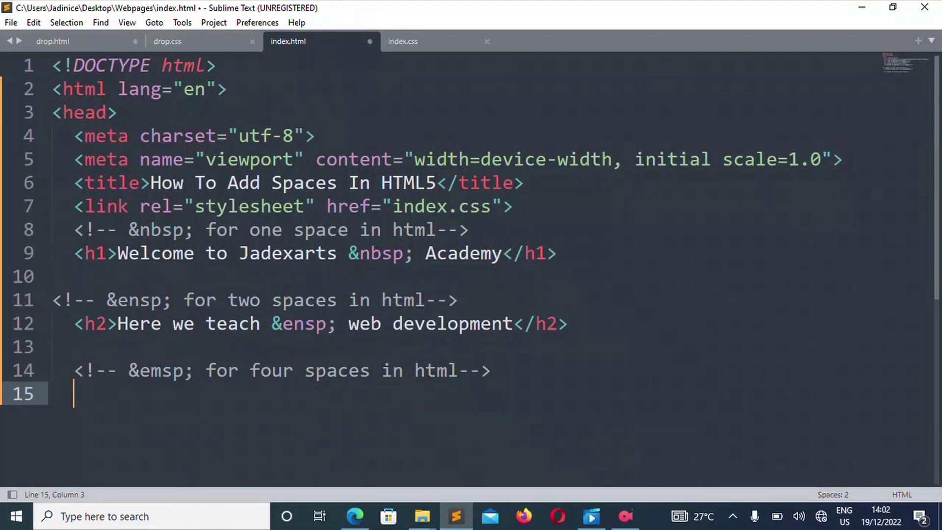
pyautogui.write('<')
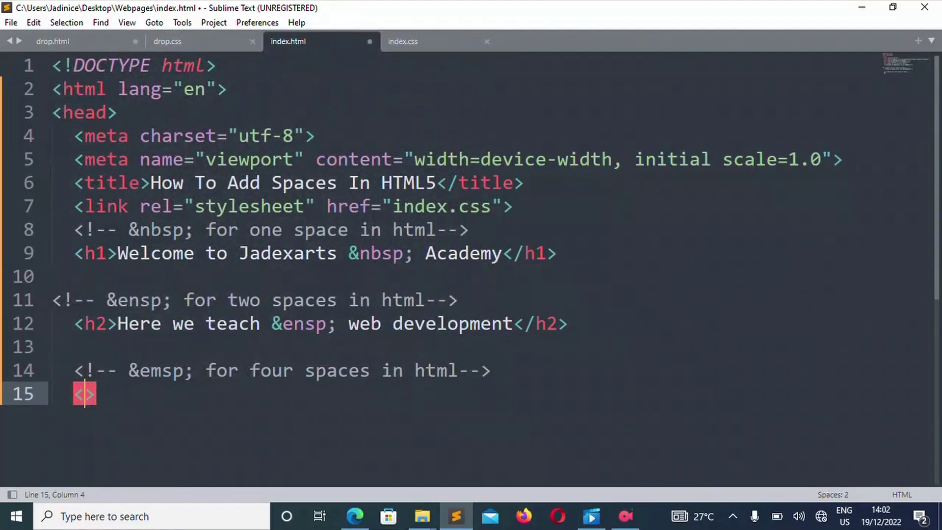
pyautogui.write('h3>')
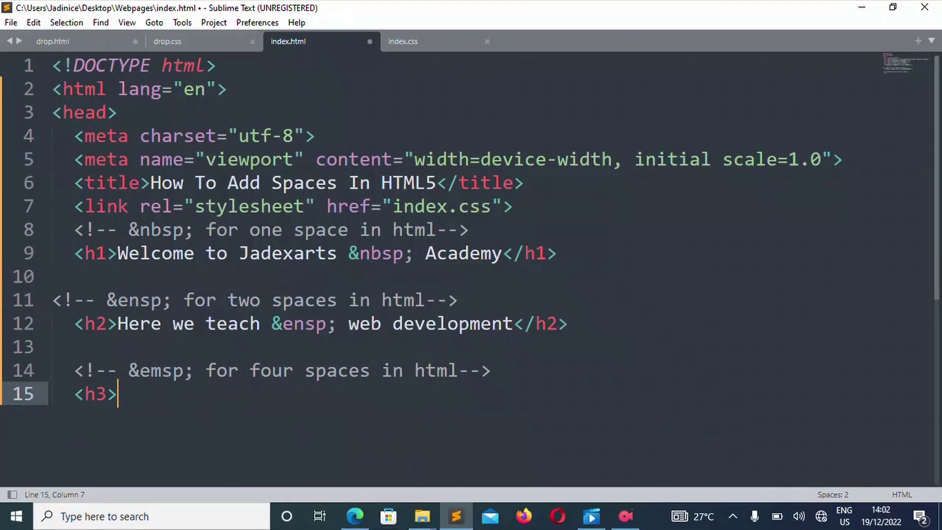
pyautogui.write('Lear')
pyautogui.write('n &')
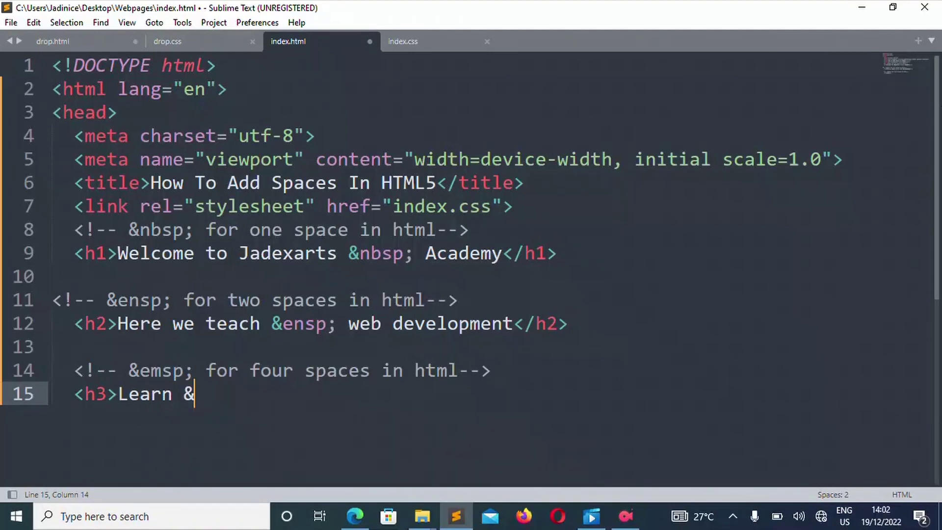
pyautogui.write('ems')
pyautogui.write('p;')
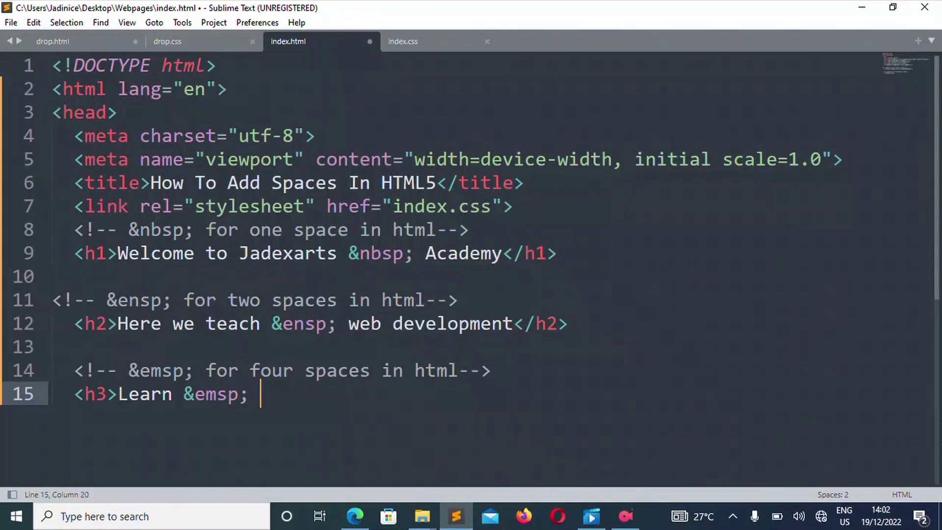
pyautogui.write('web develop')
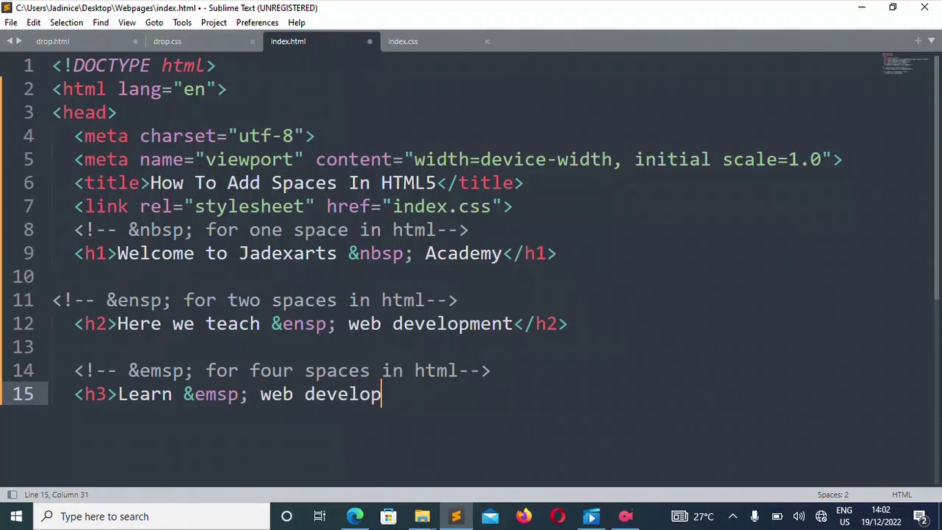
pyautogui.write('ment')
pyautogui.write(' from basc')
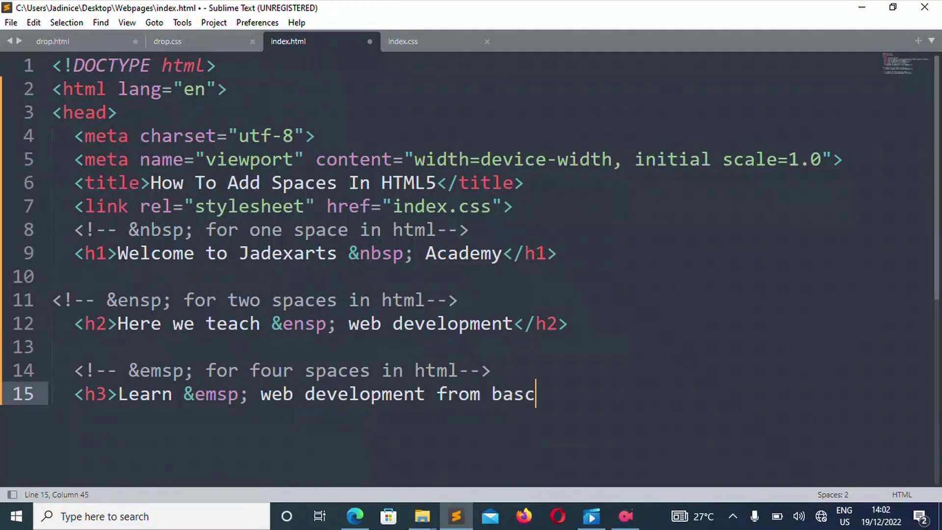
pyautogui.press('BackSpace')
pyautogui.write('ics')
pyautogui.write('</h3>')
pyautogui.hotkey('ctrl', 's')
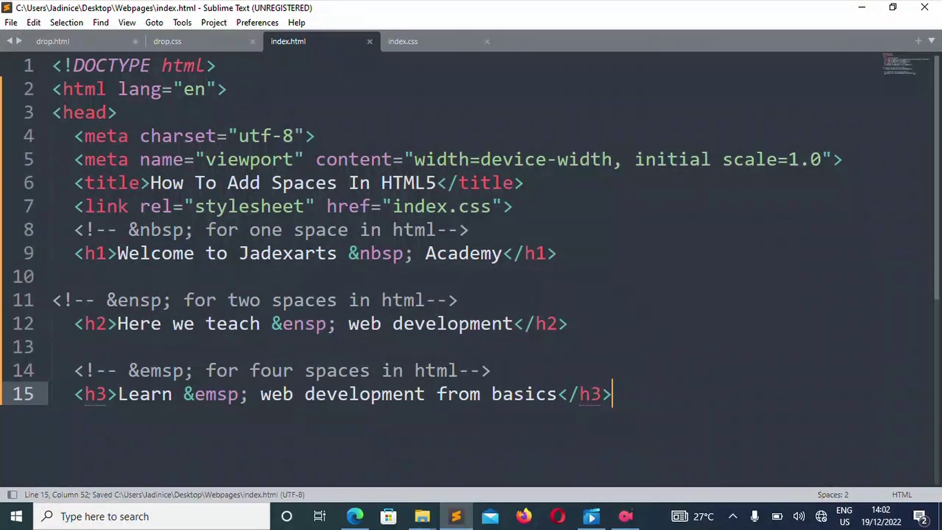
pyautogui.moveTo(354, 516)
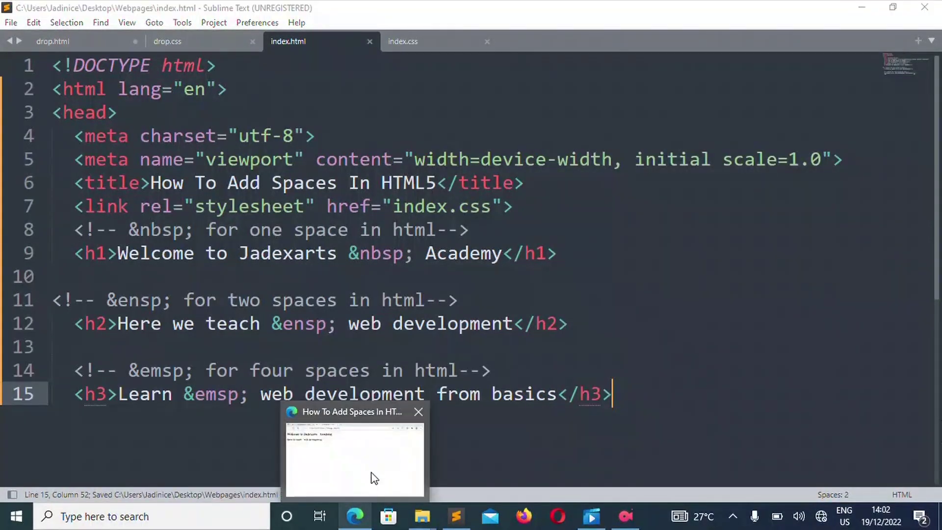
# Reload Edge to check the third heading's wide gap, then return to Sublime Text.
pyautogui.click(371, 479)
pyautogui.click(49, 35)
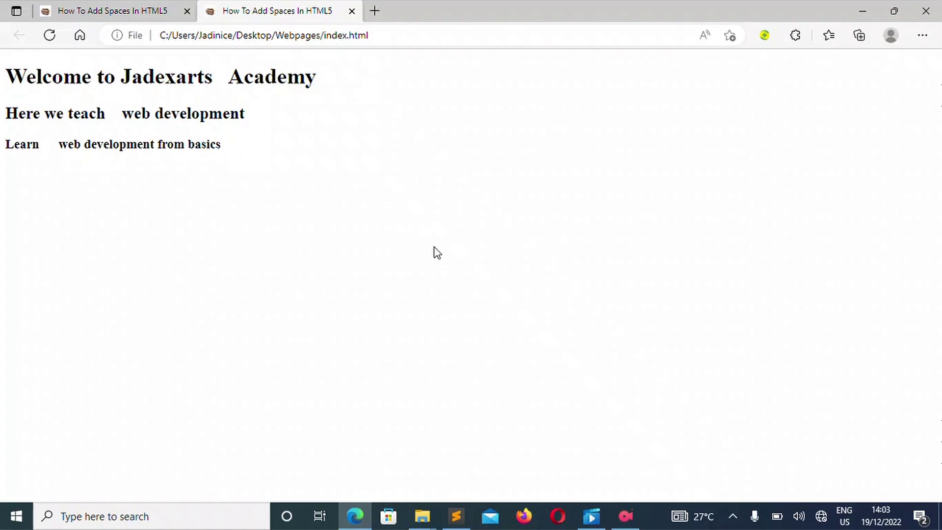
pyautogui.moveTo(456, 516)
pyautogui.click(462, 492)
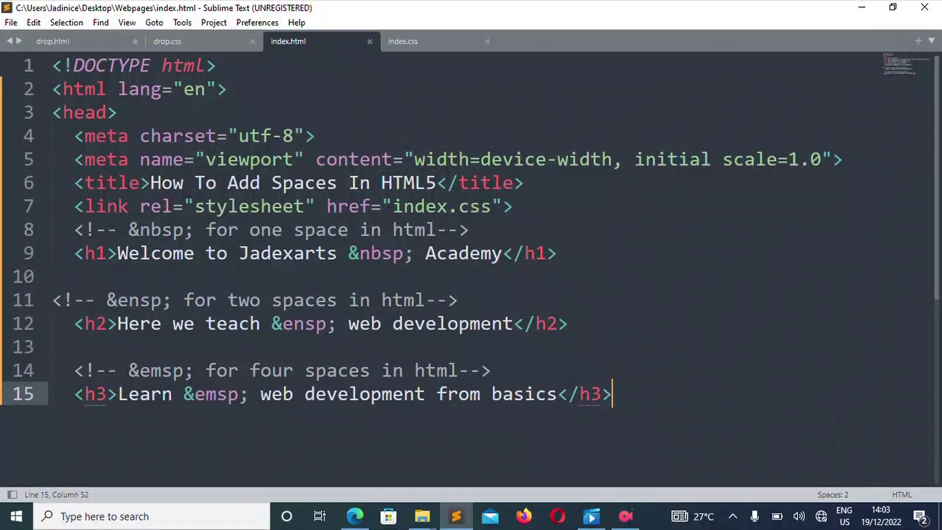
# Write the line-18 paragraph combining &nbsp;, a span with &ensp;, and &emsp;, then save index.html.
pyautogui.press('Return')
pyautogui.press('Return')
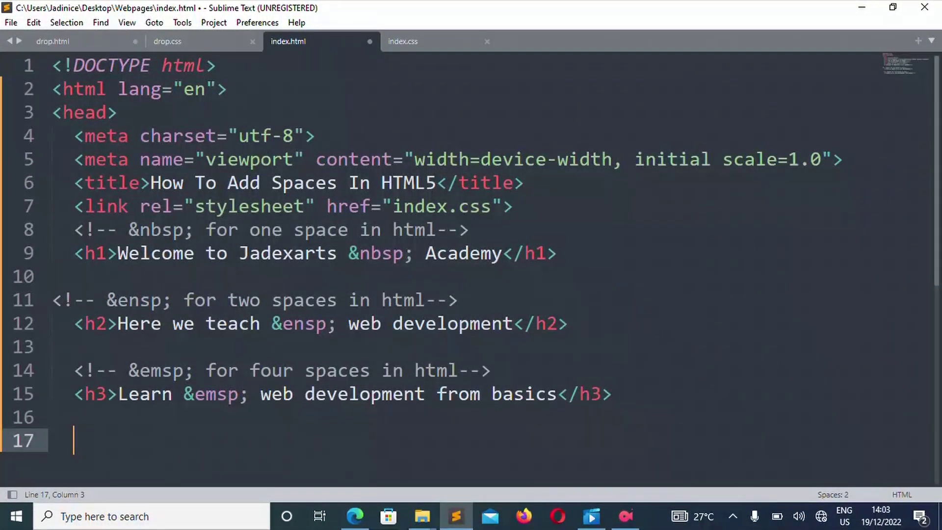
pyautogui.write('<!-- ')
pyautogui.write('To comb')
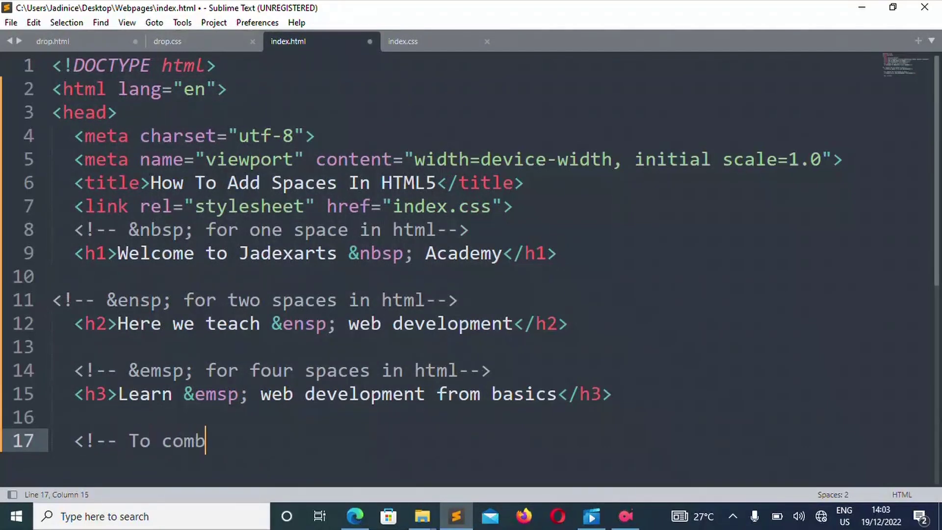
pyautogui.write('ine-->')
pyautogui.scroll(-1, 471, 254)
pyautogui.scroll(-2, 471, 253)
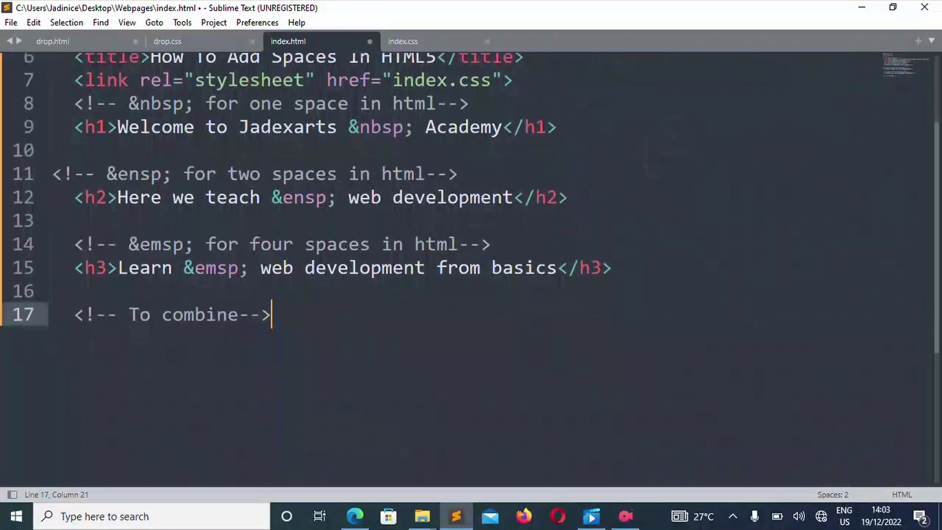
pyautogui.scroll(-1, 471, 254)
pyautogui.press('Return')
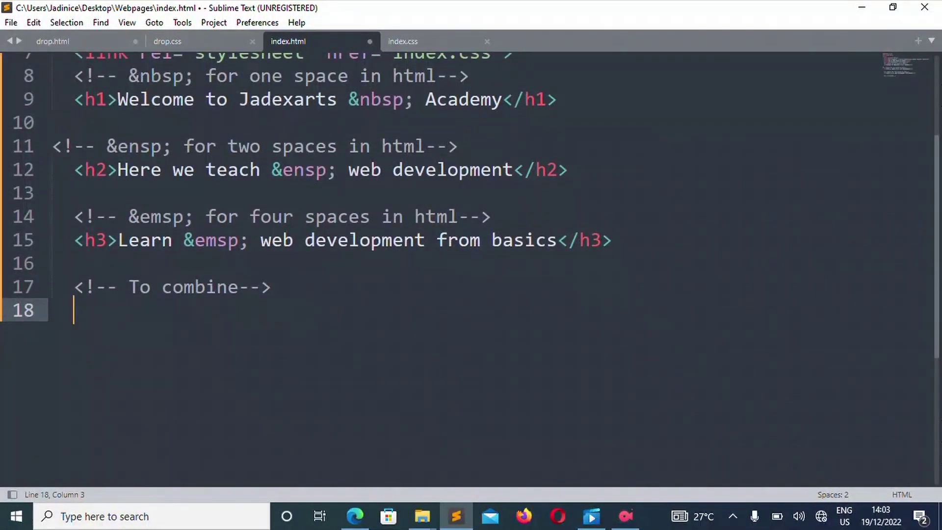
pyautogui.write('<p>')
pyautogui.write(' I a')
pyautogui.write('m very ')
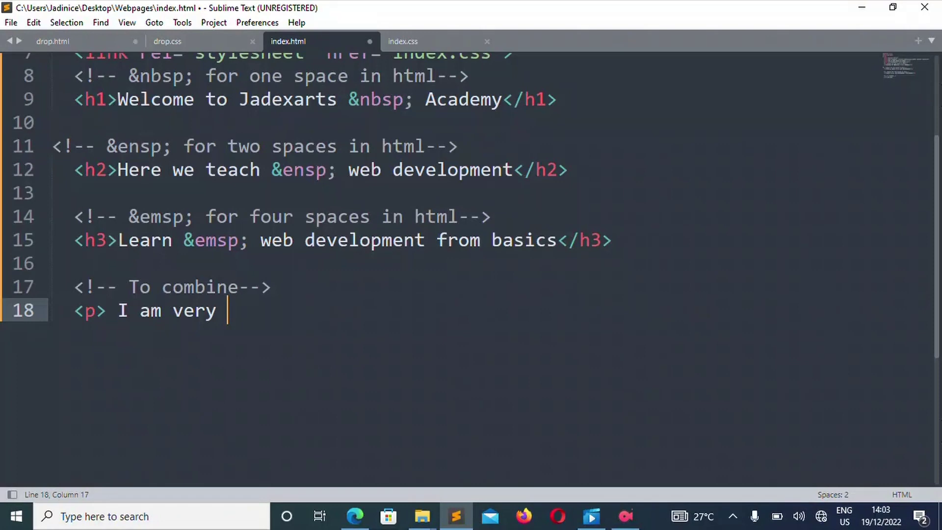
pyautogui.write('&')
pyautogui.write('nb')
pyautogui.write('sp;')
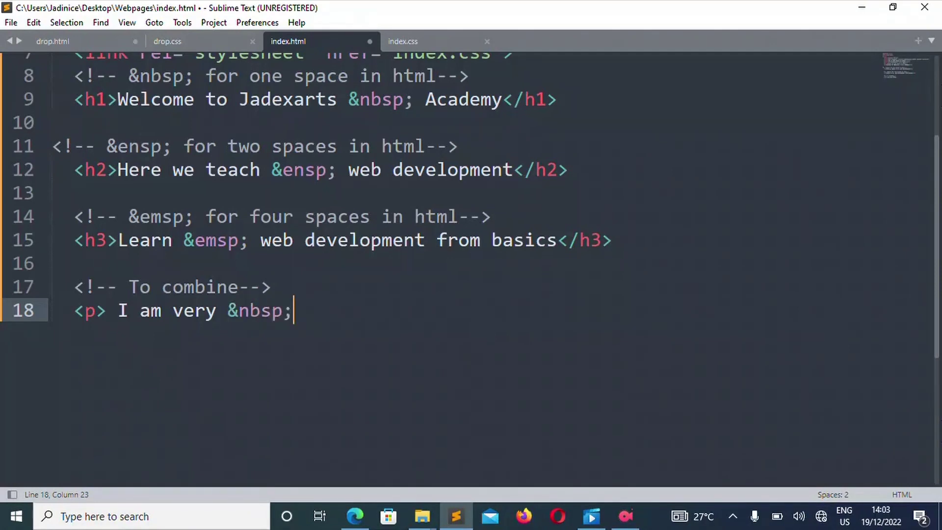
pyautogui.write(' <s')
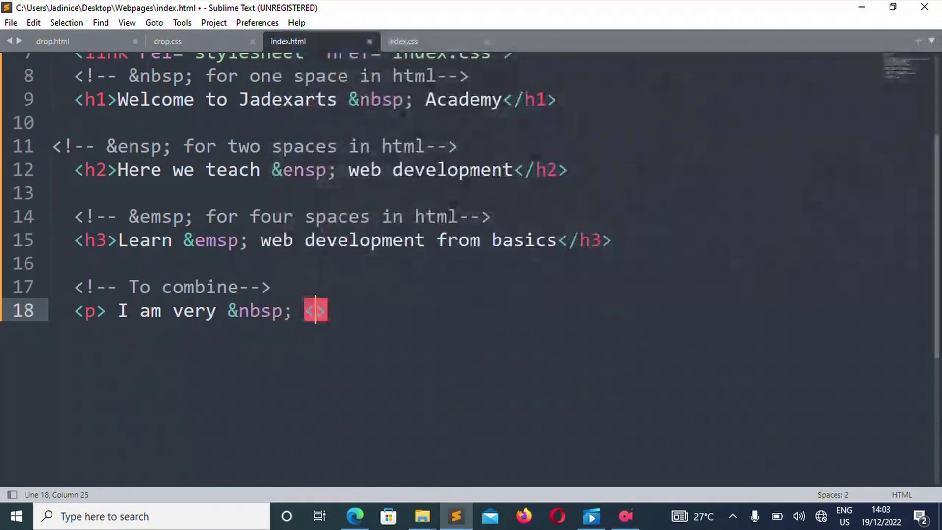
pyautogui.write('pan>')
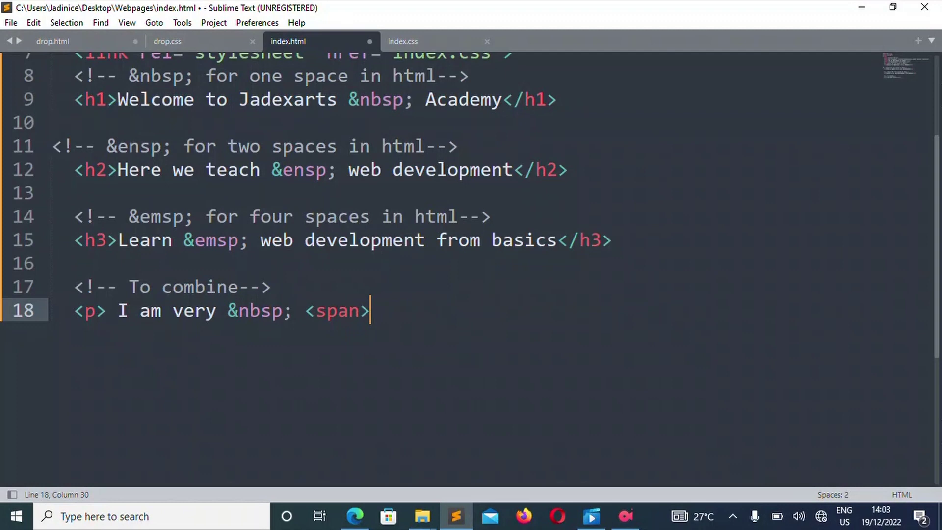
pyautogui.write('happy ')
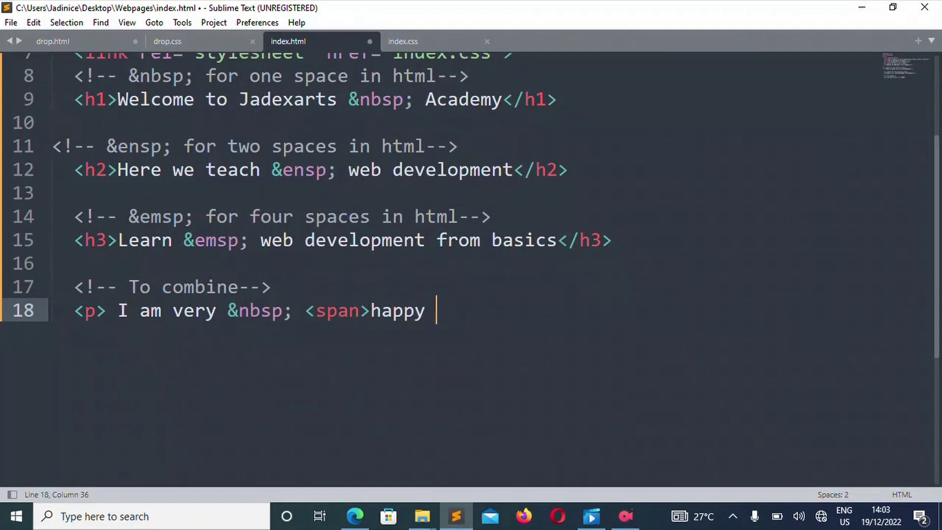
pyautogui.write('to se')
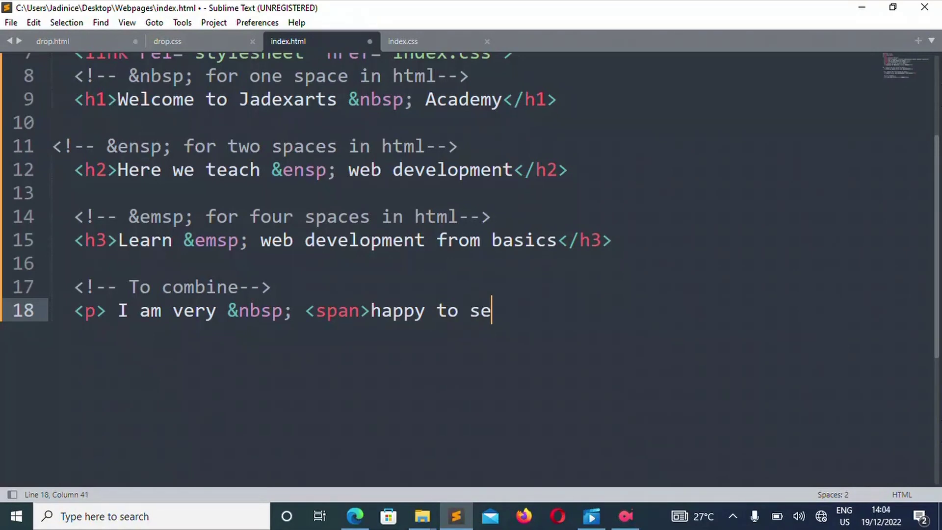
pyautogui.write('e &')
pyautogui.write('ensp; ')
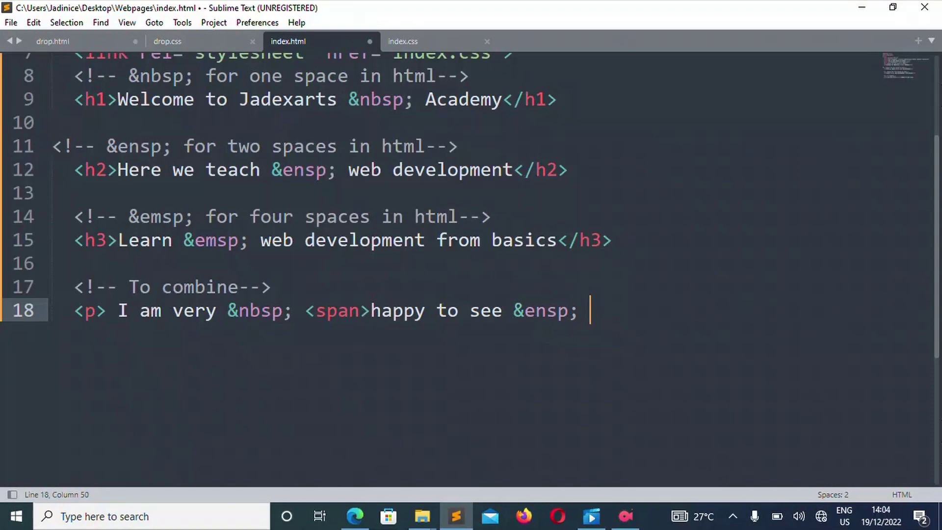
pyautogui.write('you')
pyautogui.write(' <')
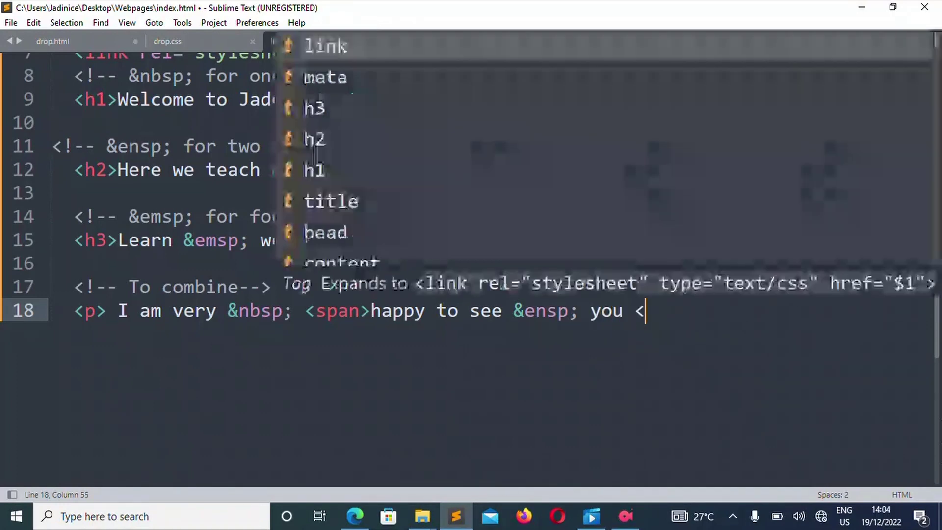
pyautogui.write('/span>')
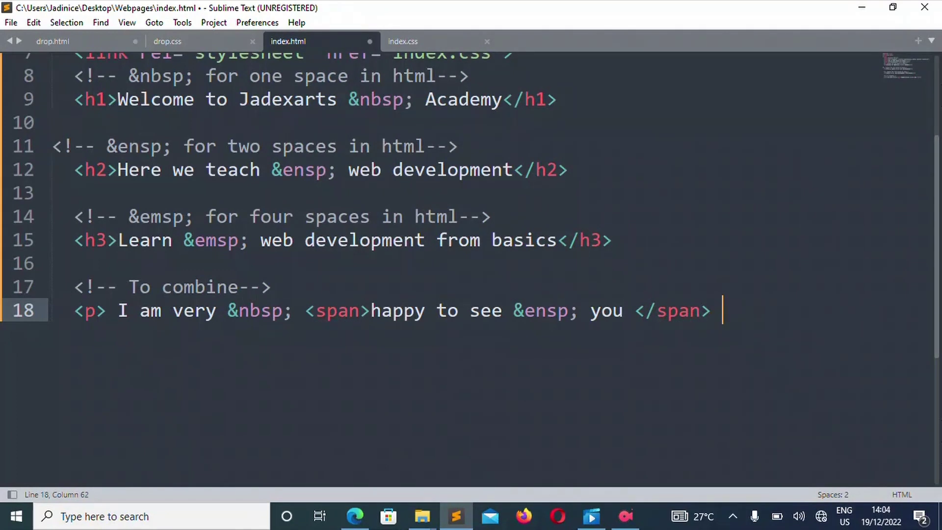
pyautogui.write(' to')
pyautogui.write('day ')
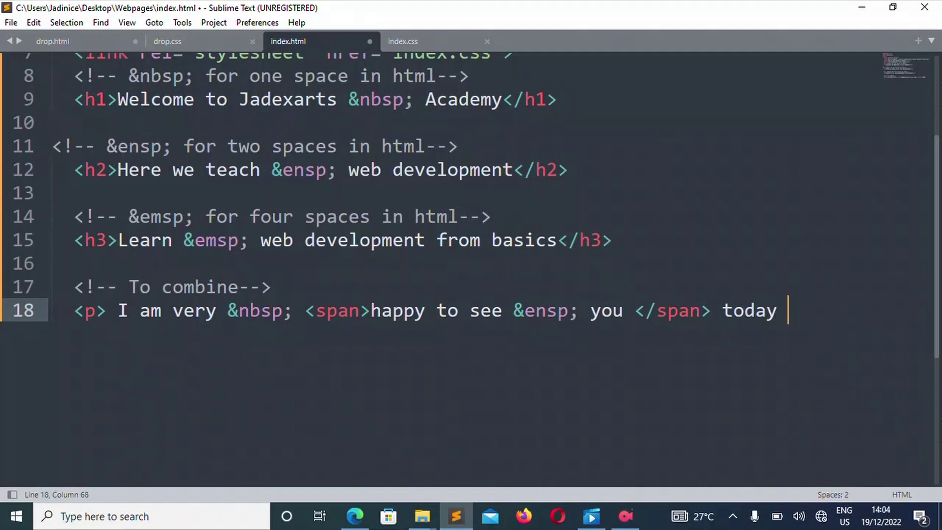
pyautogui.write('&e')
pyautogui.write('ms')
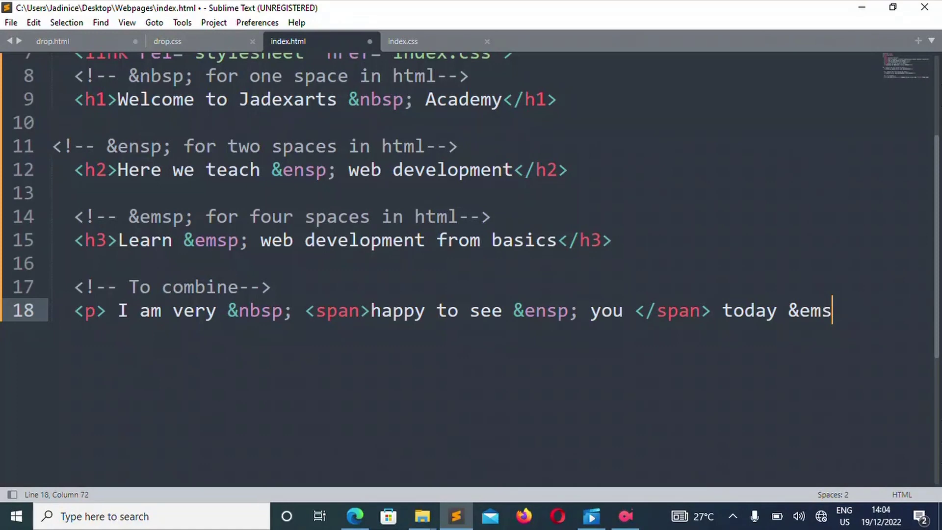
pyautogui.write('p;')
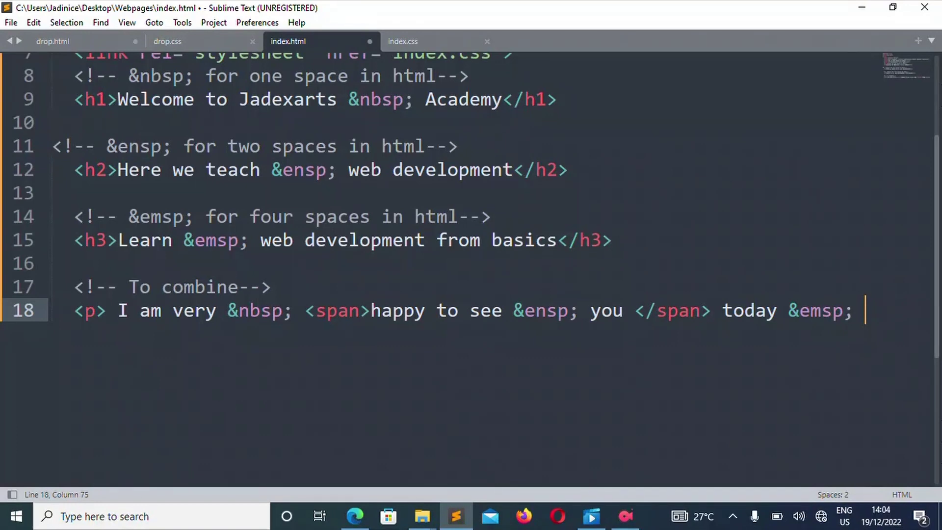
pyautogui.write('r')
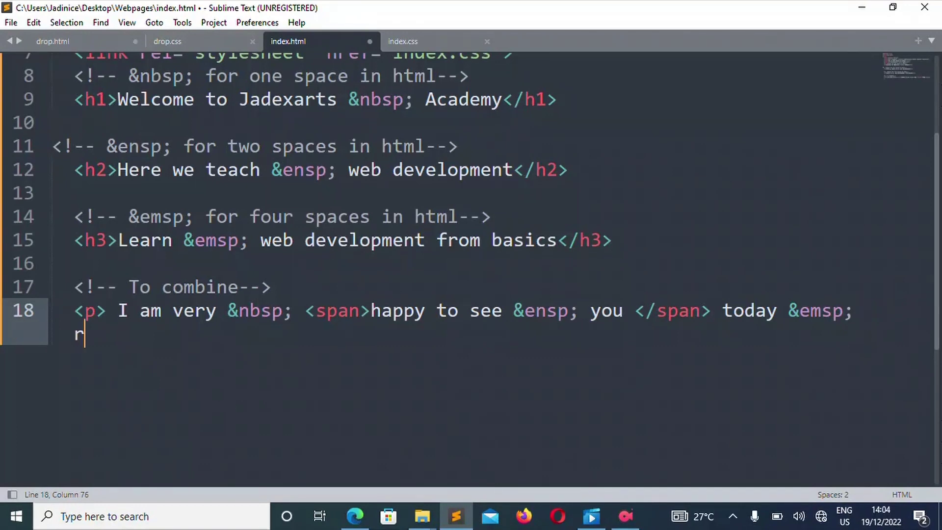
pyautogui.write('ight now<')
pyautogui.write('/p>')
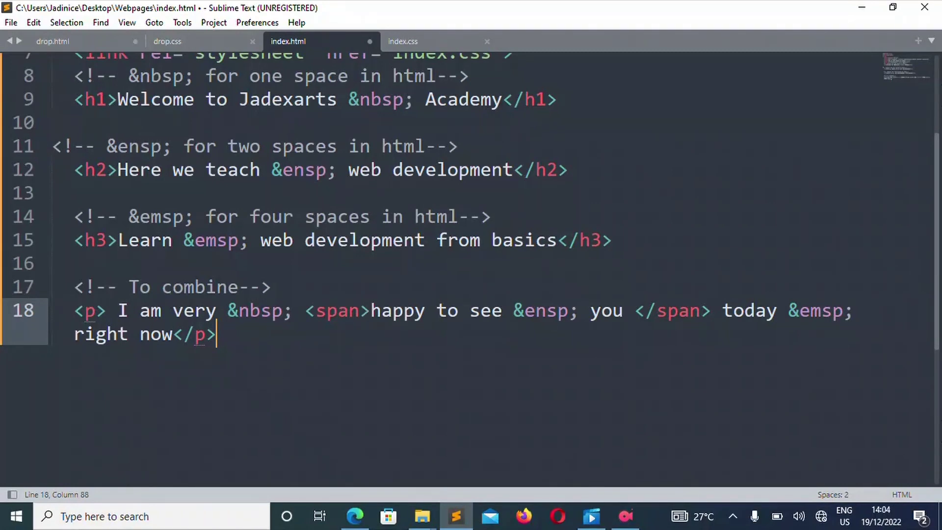
pyautogui.hotkey('ctrl', 's')
pyautogui.moveTo(355, 516)
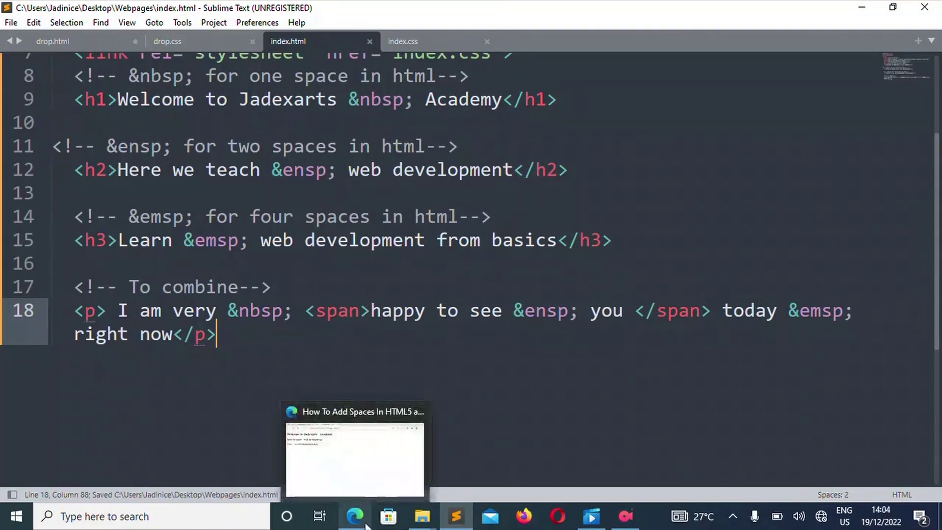
# Reload the Edge preview so 'I am very happy to see you today right now' appears.
pyautogui.click(366, 480)
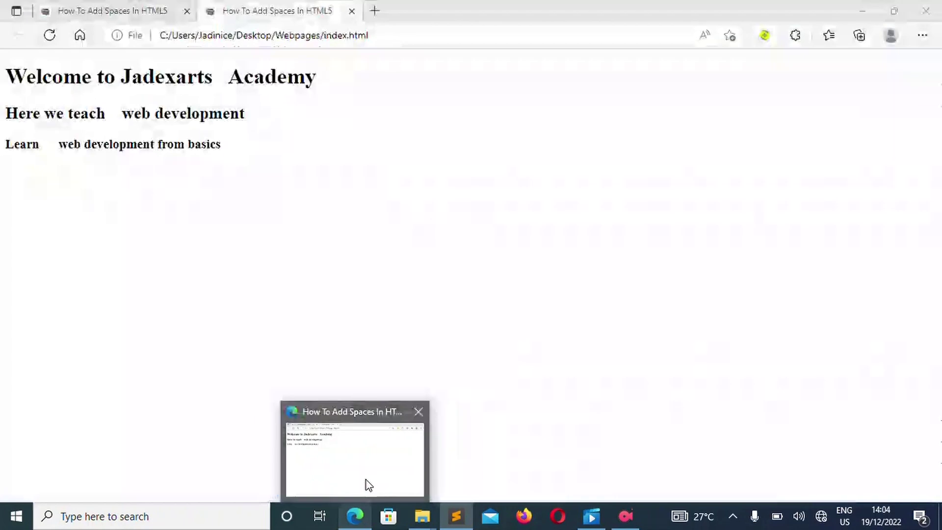
pyautogui.click(50, 35)
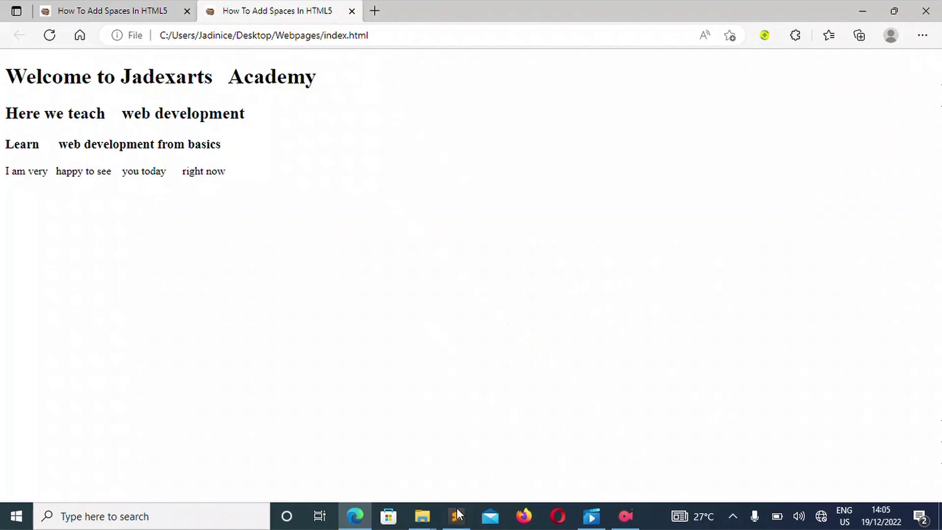
pyautogui.click(457, 460)
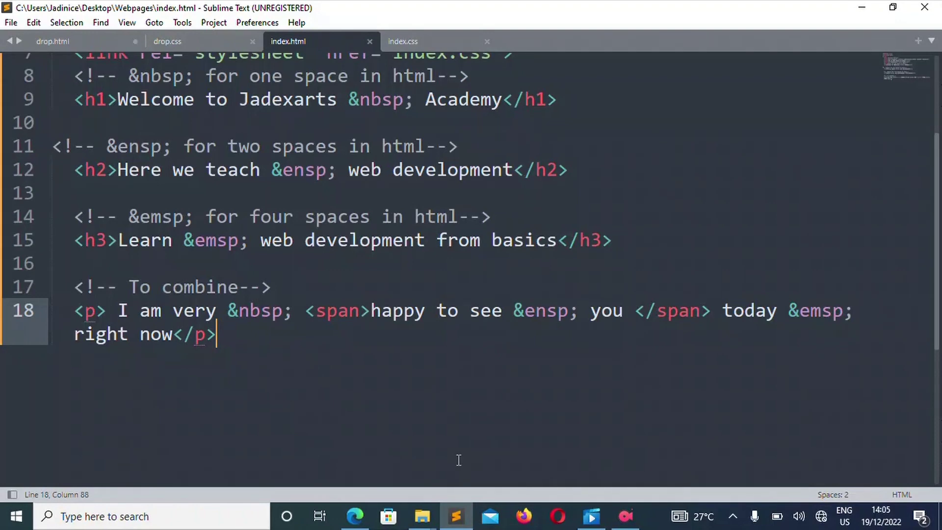
pyautogui.click(373, 457)
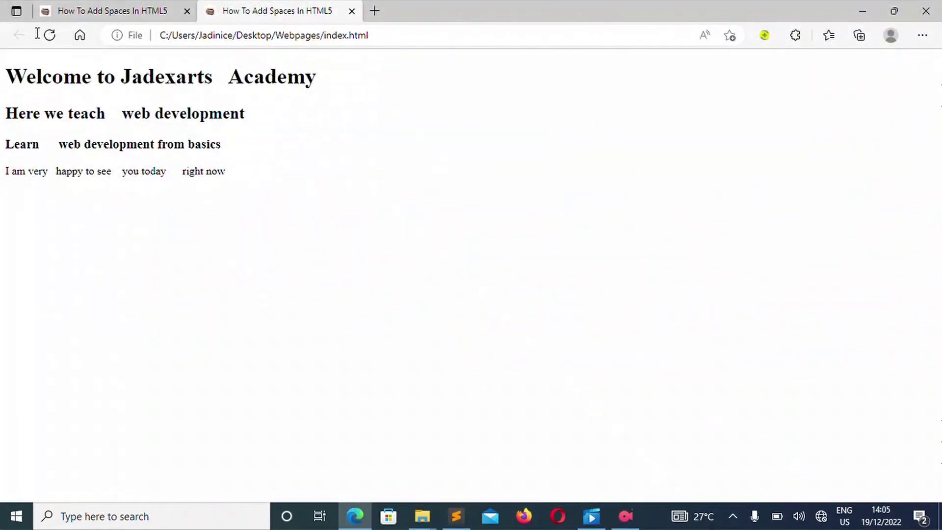
pyautogui.moveTo(457, 516)
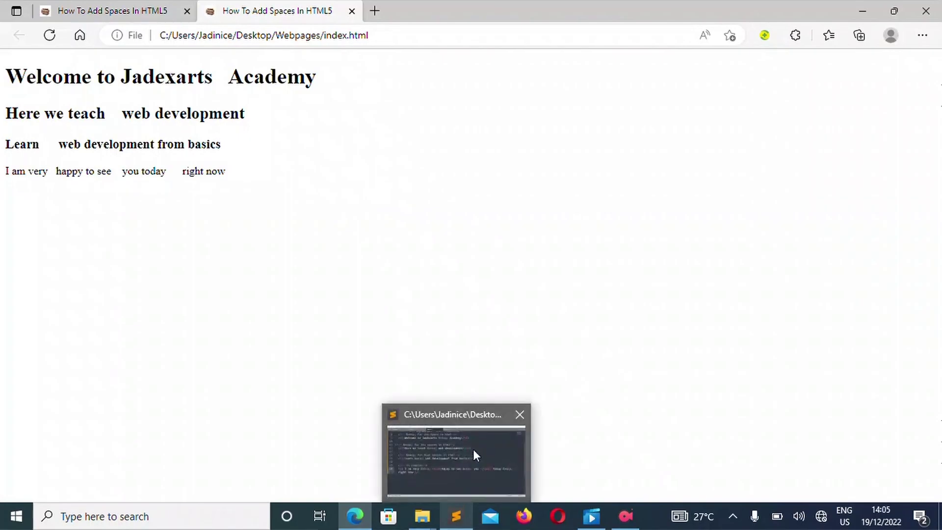
# Bring back the index.html code and reduce its font size to show more lines.
pyautogui.click(473, 454)
pyautogui.hotkey('ctrl', '-')
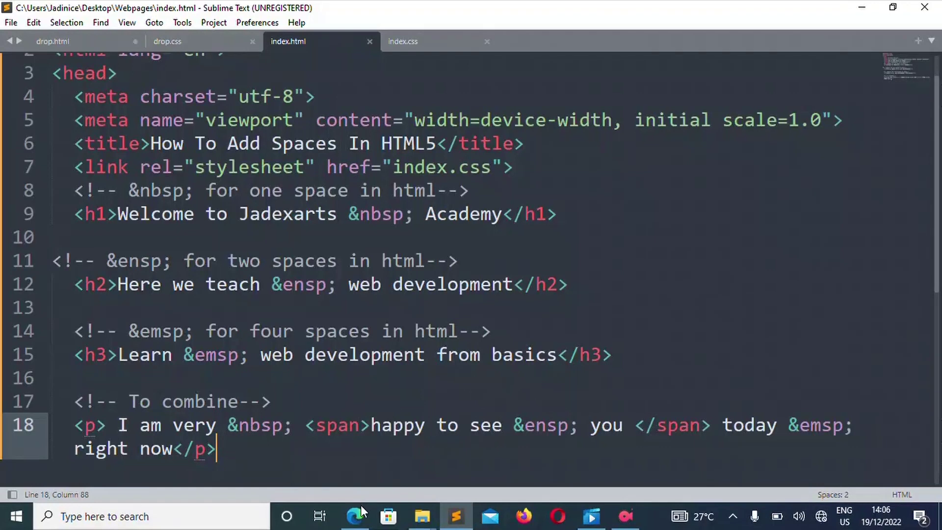
# Switch to Edge to view the three spaced headings and the combined paragraph.
pyautogui.moveTo(355, 515)
pyautogui.click(375, 445)
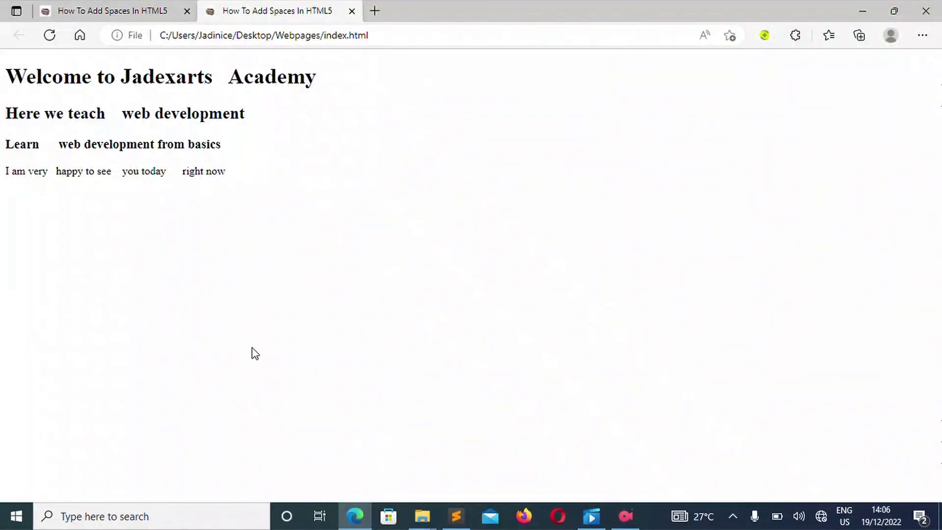